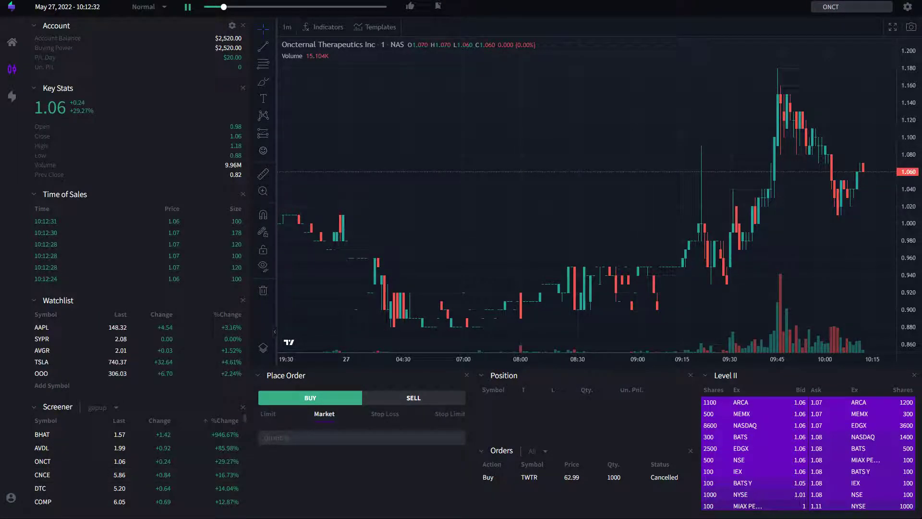
Change the account balance to 5000 and leverage to 2, giving $10,040 buying power, and save
{"action": "left_click", "coordinate": [93, 42]}
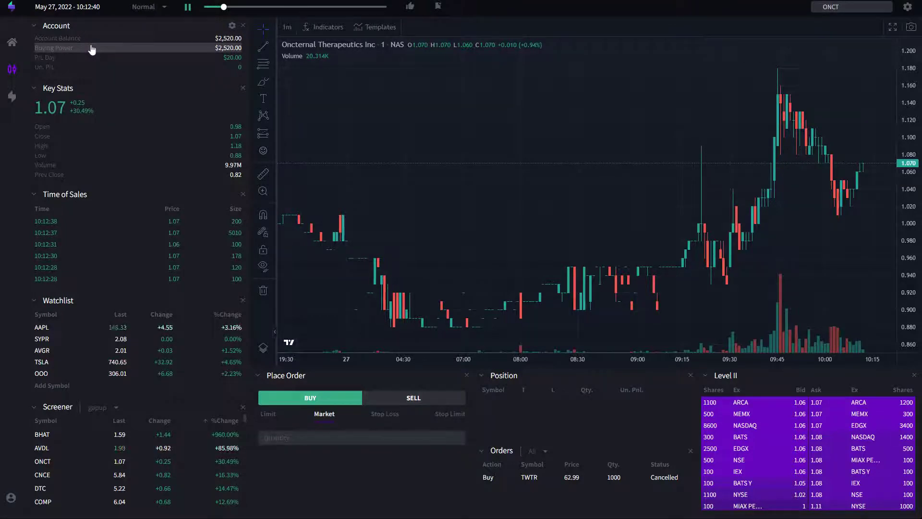
{"action": "left_click", "coordinate": [91, 57]}
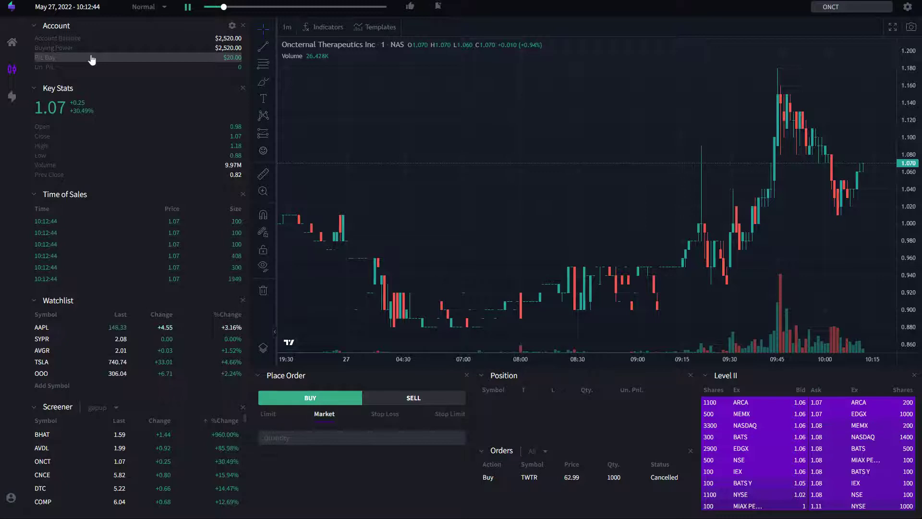
{"action": "left_click", "coordinate": [82, 53]}
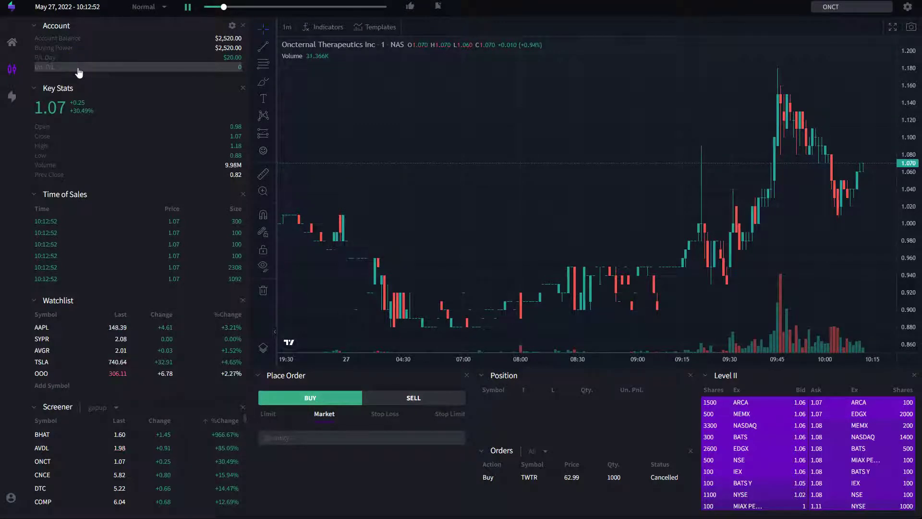
{"action": "left_click", "coordinate": [115, 42]}
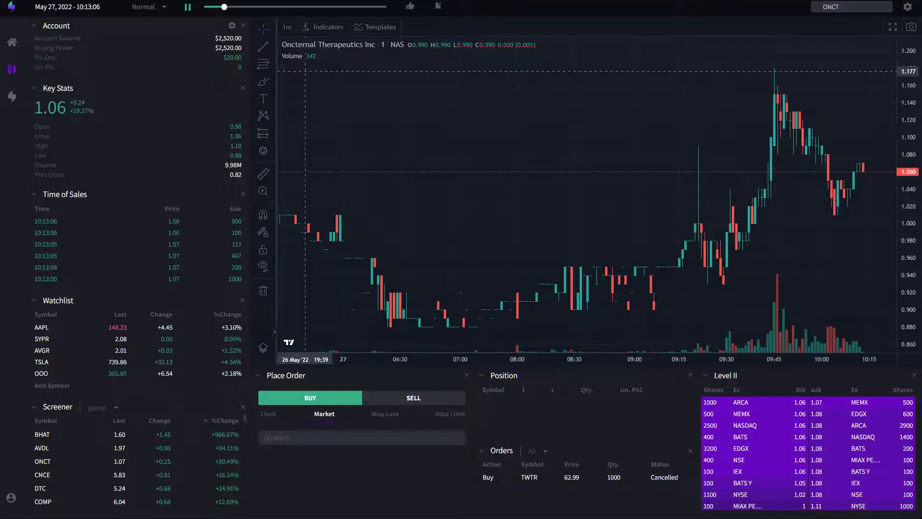
{"action": "left_click", "coordinate": [232, 28]}
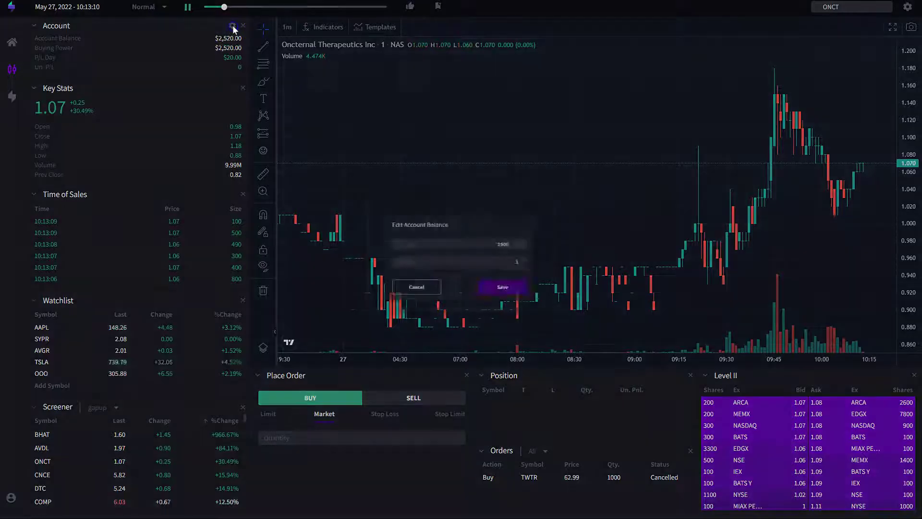
{"action": "left_click_drag", "start_coordinate": [439, 236], "coordinate": [533, 248]}
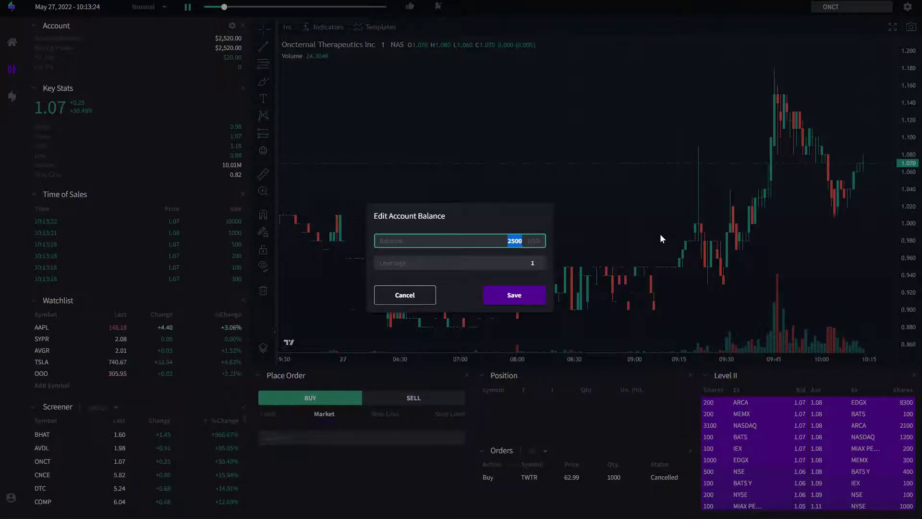
{"action": "type", "text": "500"}
{"action": "left_click", "coordinate": [512, 255]}
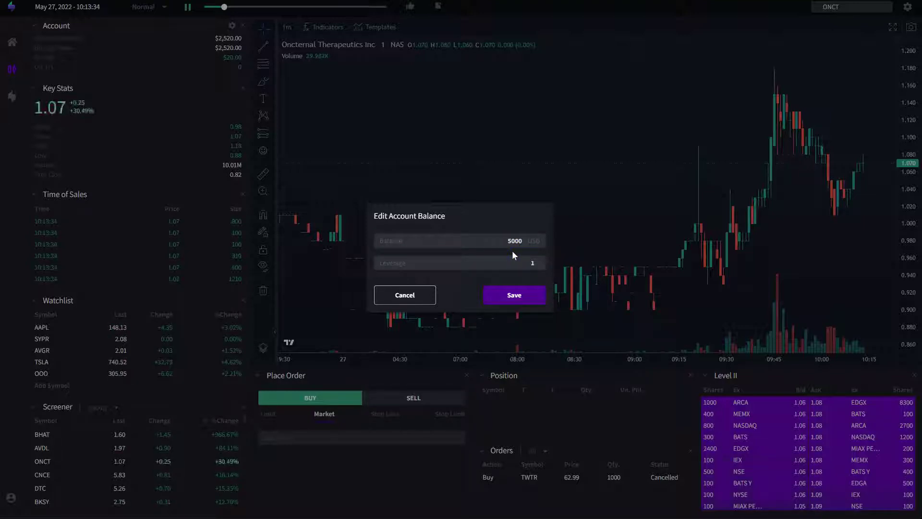
{"action": "left_click_drag", "start_coordinate": [513, 259], "coordinate": [587, 262]}
{"action": "type", "text": "2"}
{"action": "left_click", "coordinate": [510, 295]}
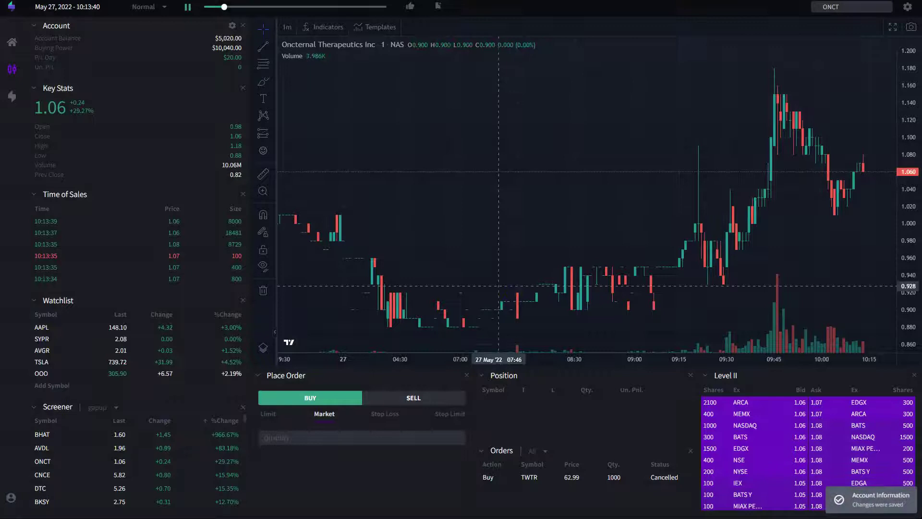
{"action": "left_click", "coordinate": [214, 42]}
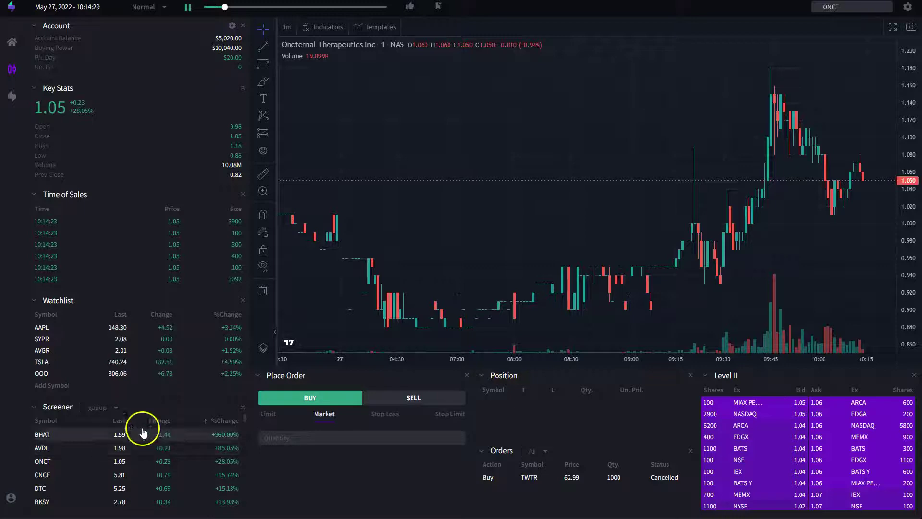
From the 'gapup' screener dropdown, choose Create screener and select its name field
{"action": "left_click", "coordinate": [97, 410]}
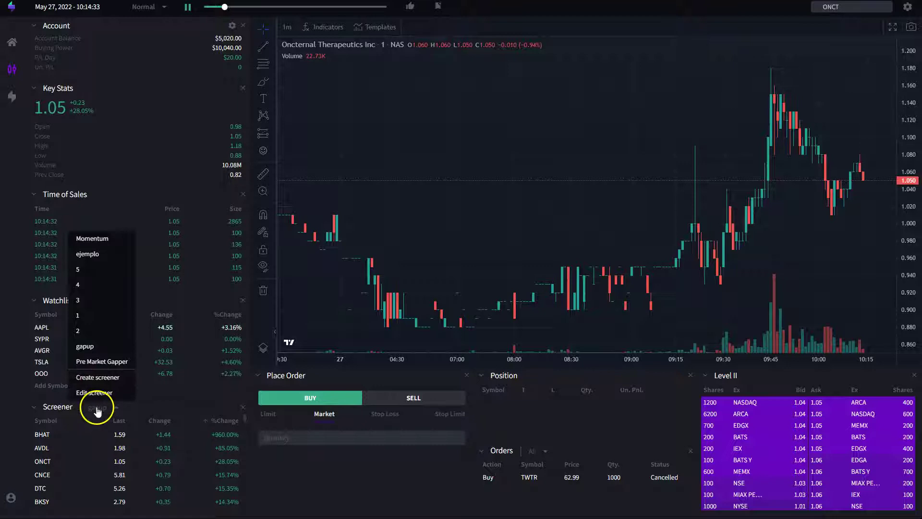
{"action": "left_click", "coordinate": [109, 411]}
{"action": "left_click", "coordinate": [111, 411]}
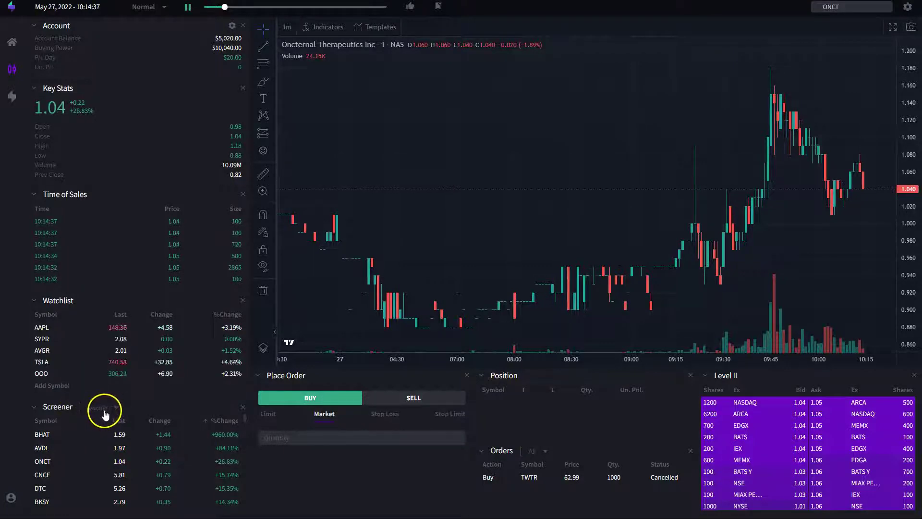
{"action": "left_click_drag", "start_coordinate": [104, 414], "coordinate": [107, 393]}
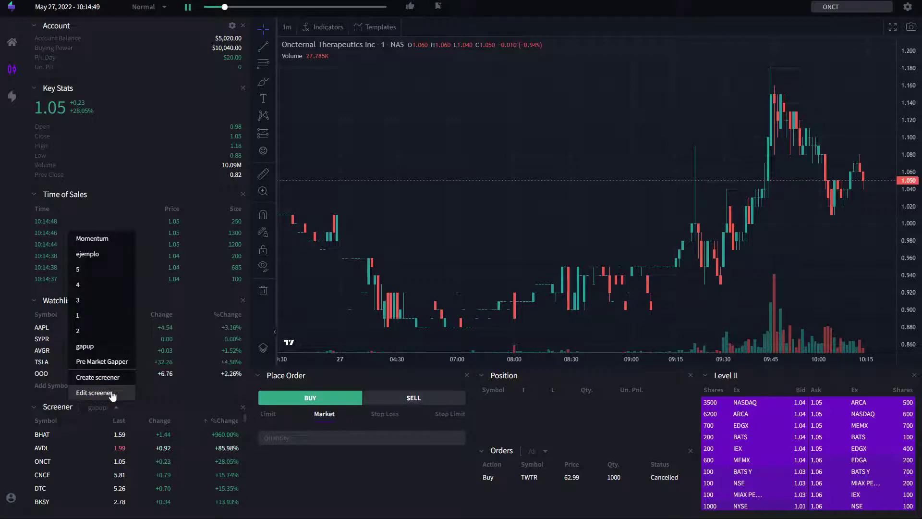
{"action": "left_click", "coordinate": [111, 381]}
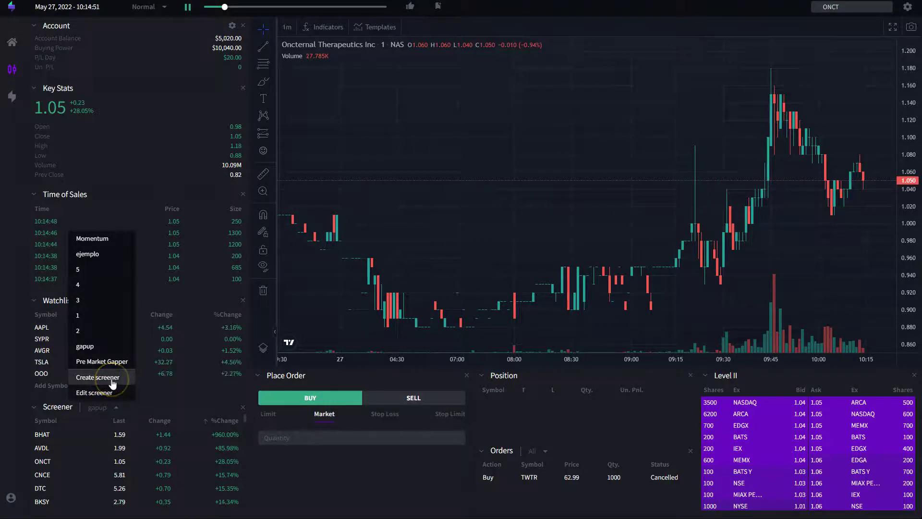
{"action": "left_click", "coordinate": [255, 212]}
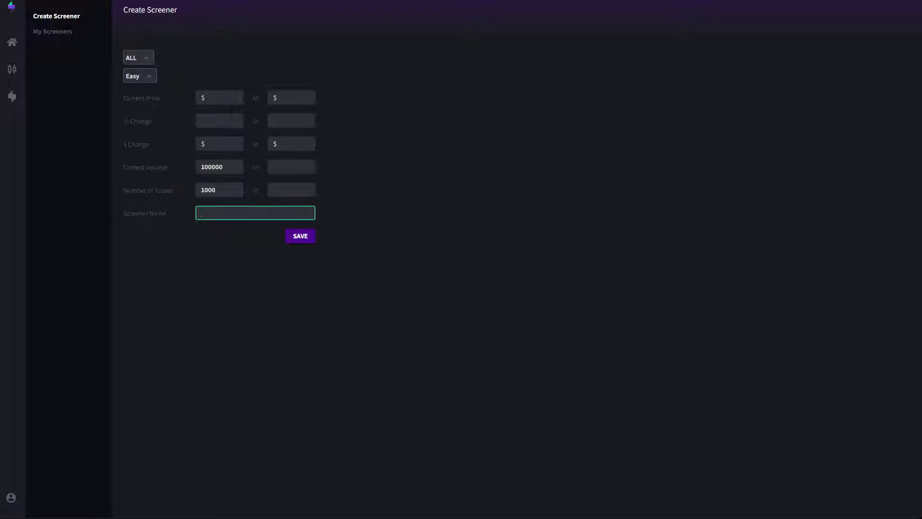
Save screener 'New One' with price 1–7, % change 10, volume 500000 and 2000 trades
{"action": "left_click", "coordinate": [228, 215]}
{"action": "left_click", "coordinate": [212, 100]}
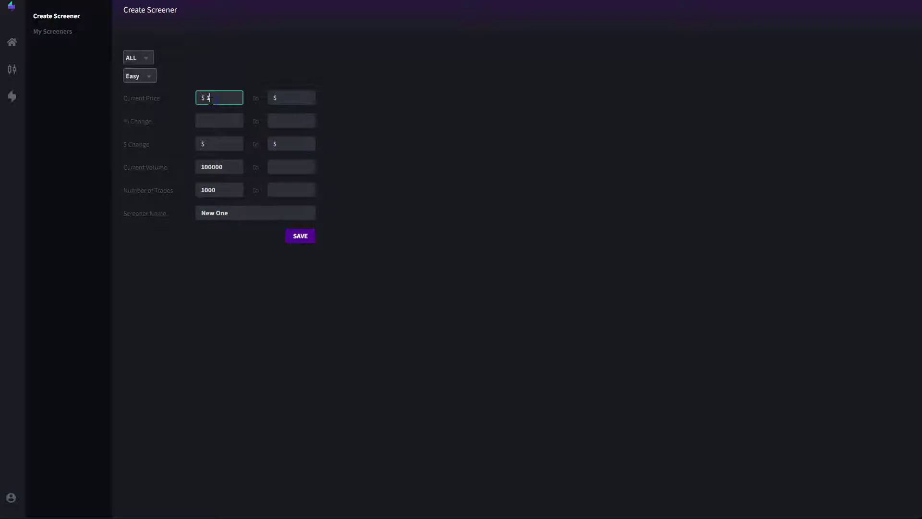
{"action": "key", "text": "Tab"}
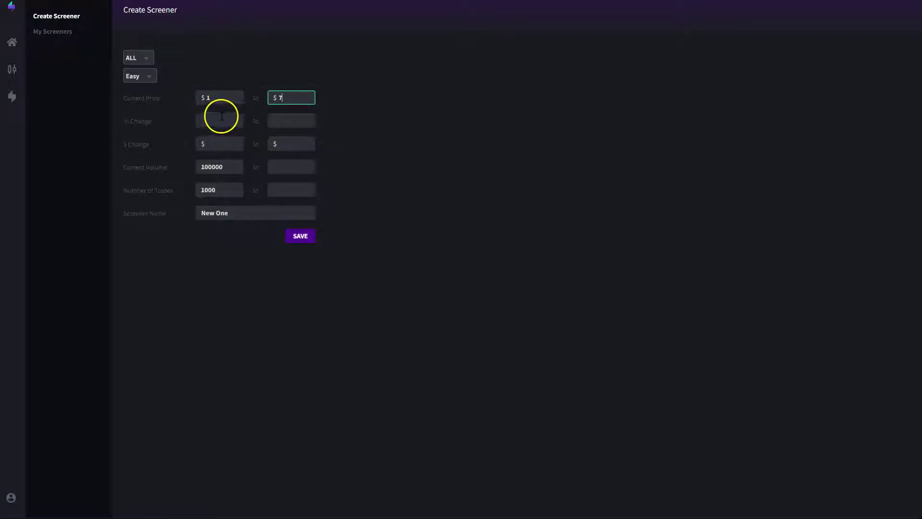
{"action": "left_click", "coordinate": [217, 123]}
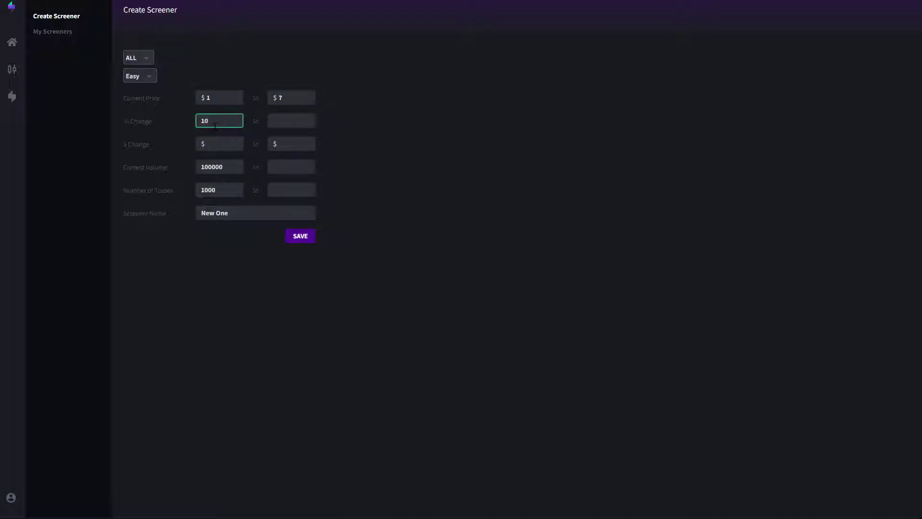
{"action": "left_click", "coordinate": [288, 124]}
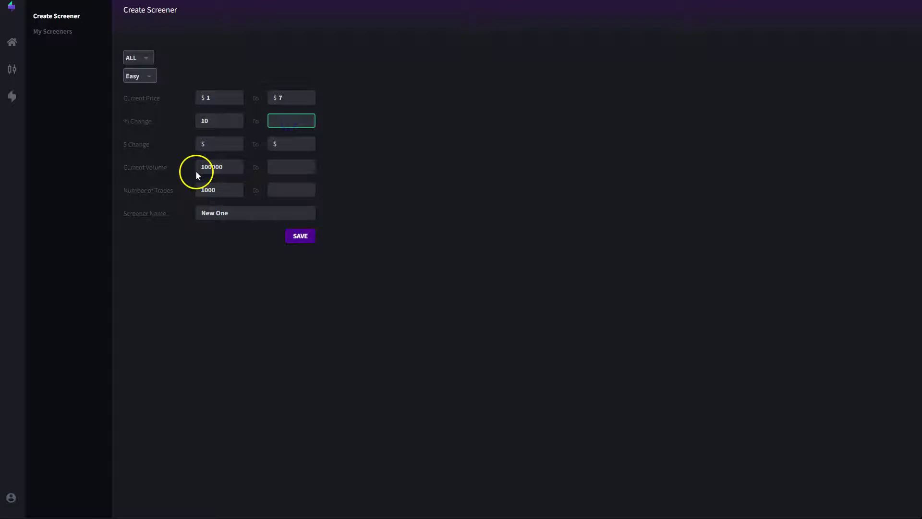
{"action": "left_click_drag", "start_coordinate": [197, 171], "coordinate": [201, 170]}
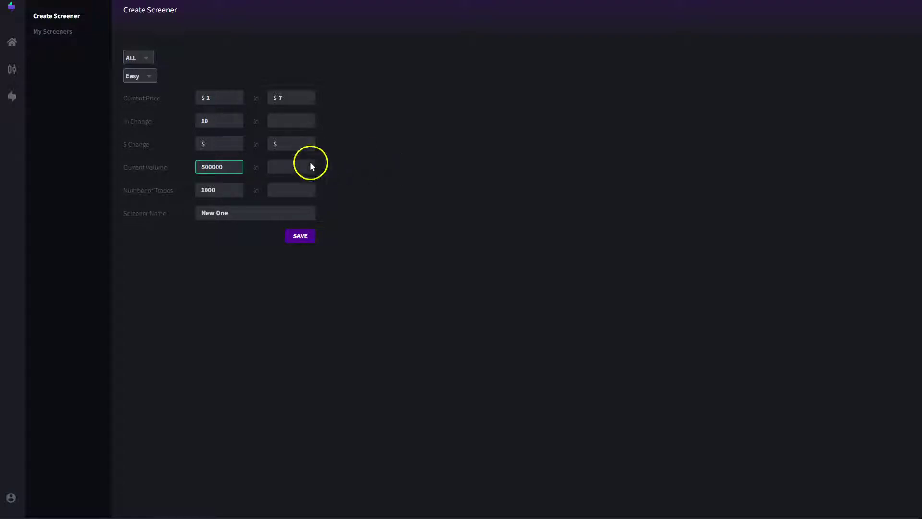
{"action": "left_click", "coordinate": [203, 190]}
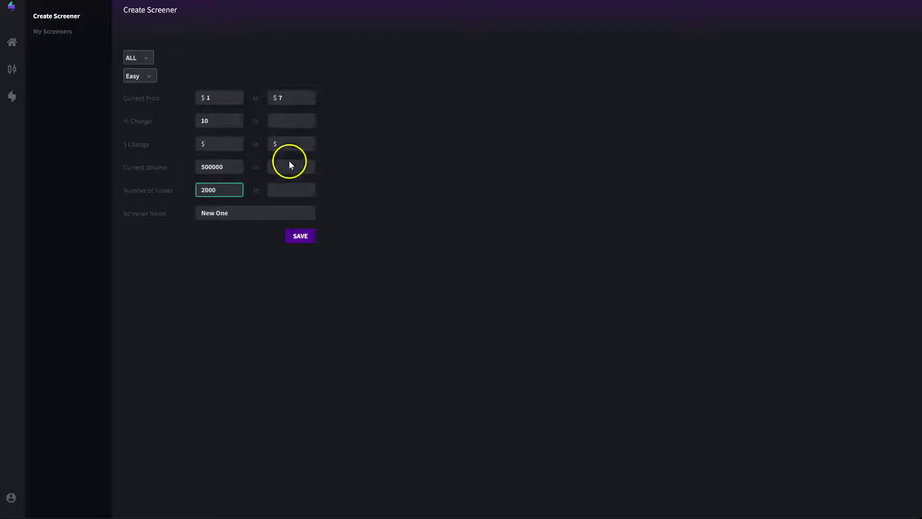
{"action": "left_click", "coordinate": [301, 236]}
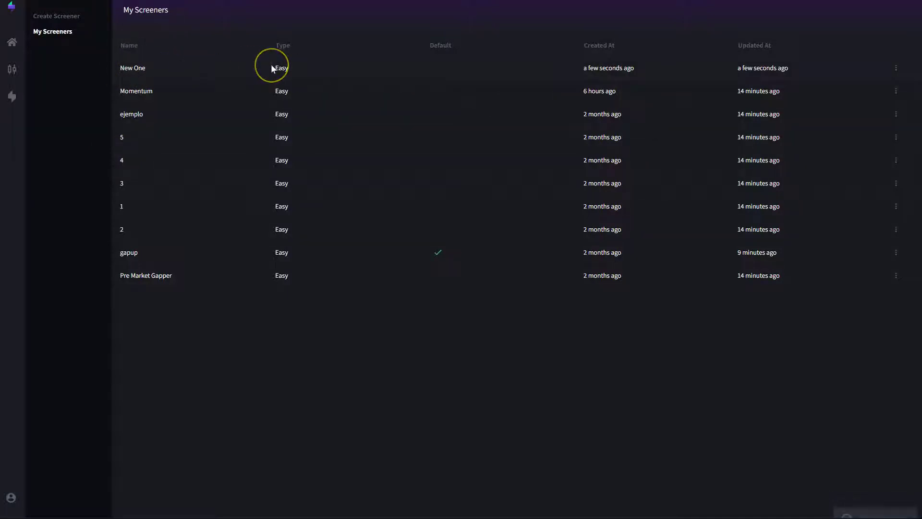
{"action": "left_click", "coordinate": [12, 70]}
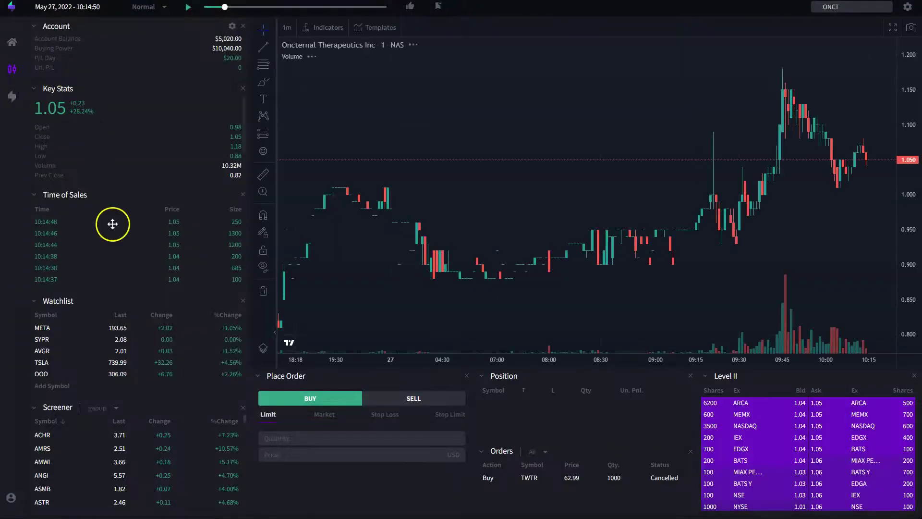
Switch the screener to New One, sort results by percent change, and load ONCT
{"action": "left_click", "coordinate": [95, 409]}
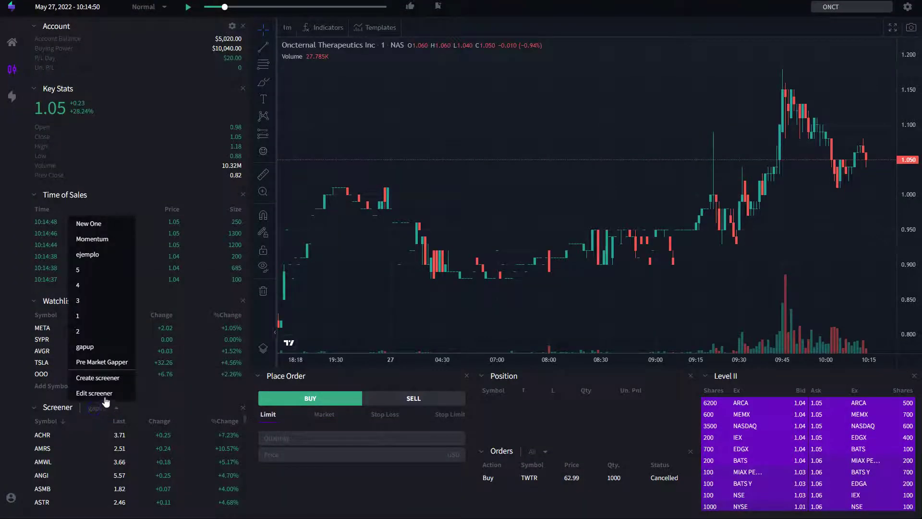
{"action": "left_click", "coordinate": [103, 223]}
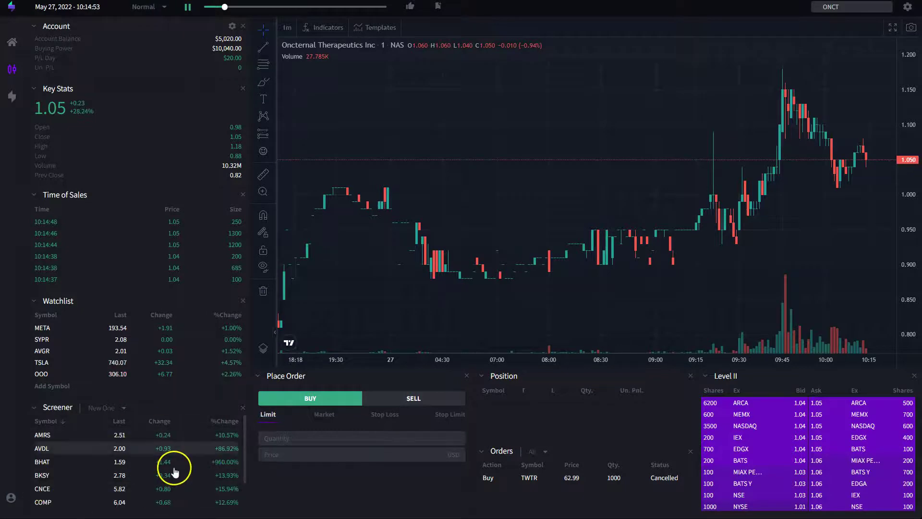
{"action": "left_click", "coordinate": [216, 421]}
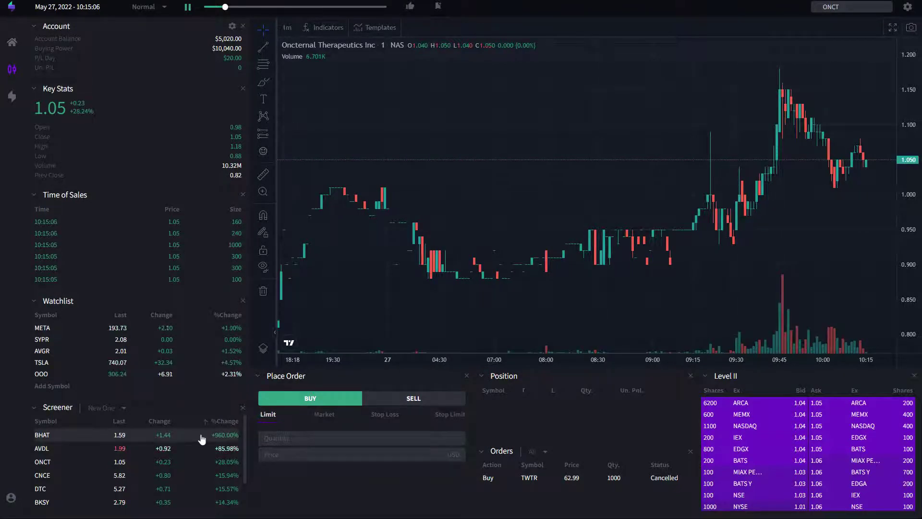
{"action": "left_click", "coordinate": [115, 463]}
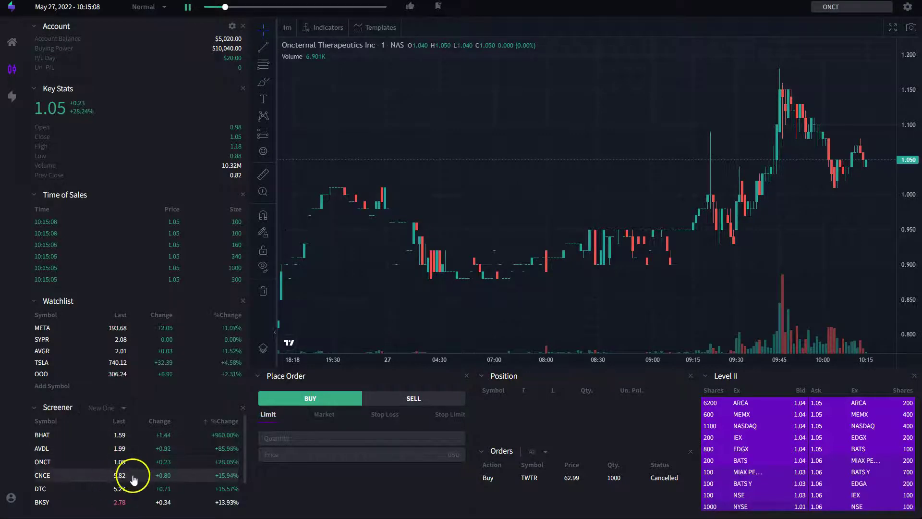
Go to the My Screeners page through the Edit screener option
{"action": "left_click", "coordinate": [115, 417]}
{"action": "left_click", "coordinate": [105, 395]}
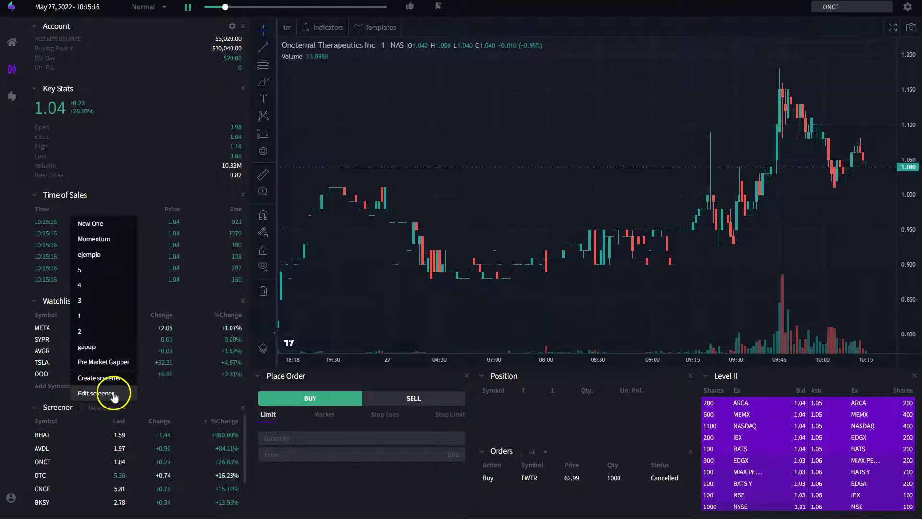
{"action": "left_click", "coordinate": [111, 393]}
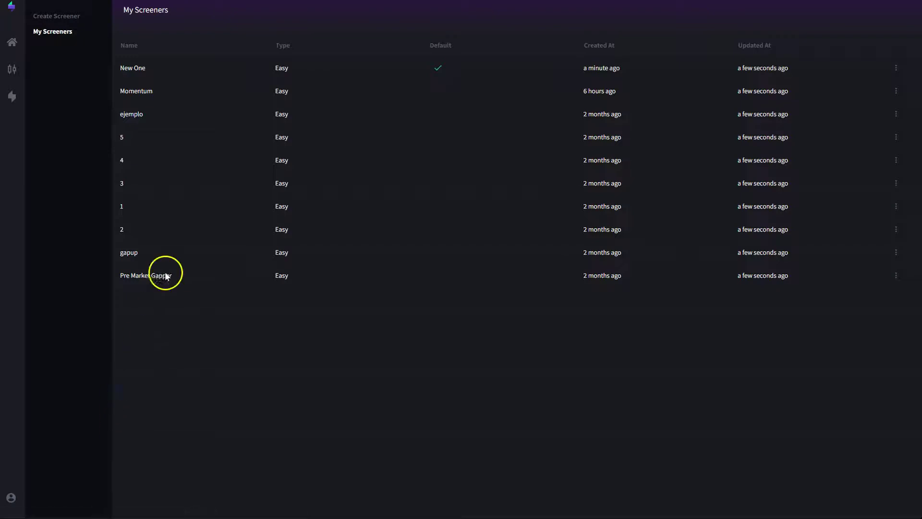
Change New One's minimum current price from 1 to 5, update it, and return to trading
{"action": "left_click", "coordinate": [900, 69]}
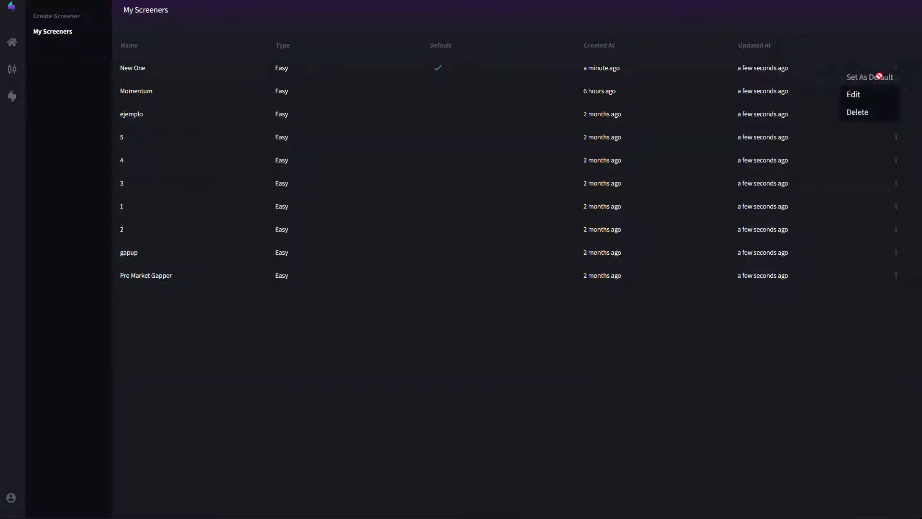
{"action": "left_click", "coordinate": [861, 98]}
{"action": "left_click_drag", "start_coordinate": [226, 97], "coordinate": [108, 96]}
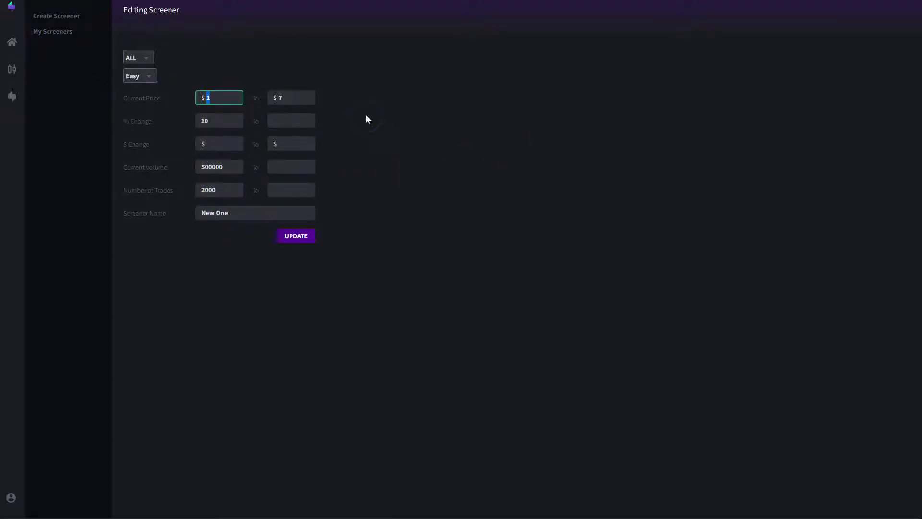
{"action": "type", "text": "5"}
{"action": "left_click_drag", "start_coordinate": [288, 99], "coordinate": [259, 97]}
{"action": "left_click", "coordinate": [286, 235]}
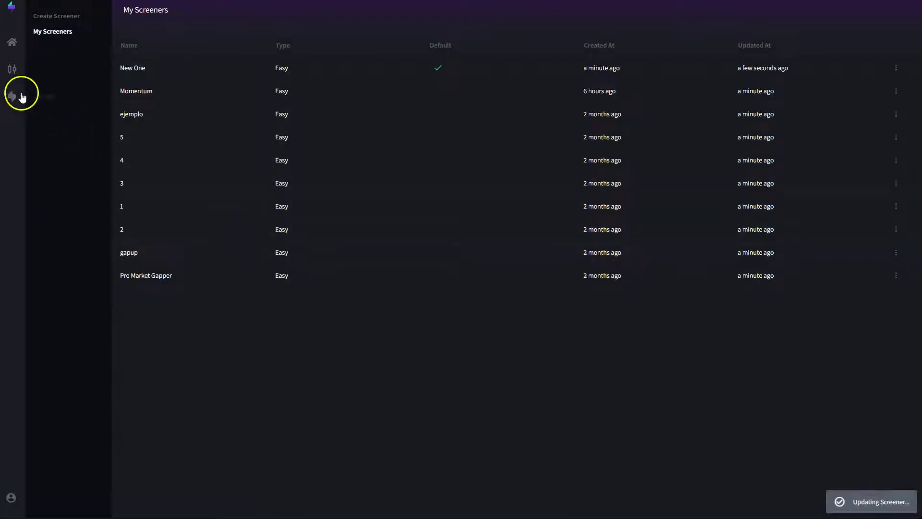
{"action": "left_click", "coordinate": [12, 70]}
Resume the replay, load COMP onto the chart, and bring up the watchlist symbol search
{"action": "left_click", "coordinate": [188, 9]}
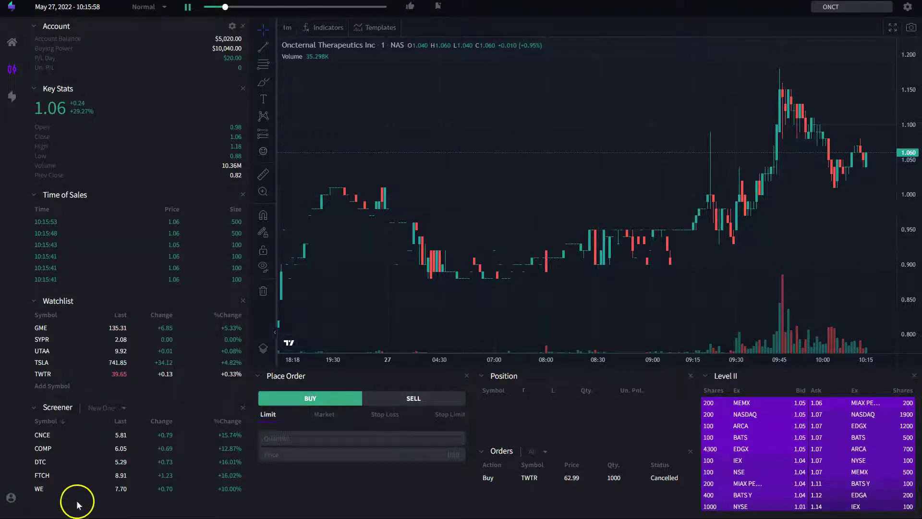
{"action": "left_click", "coordinate": [48, 449]}
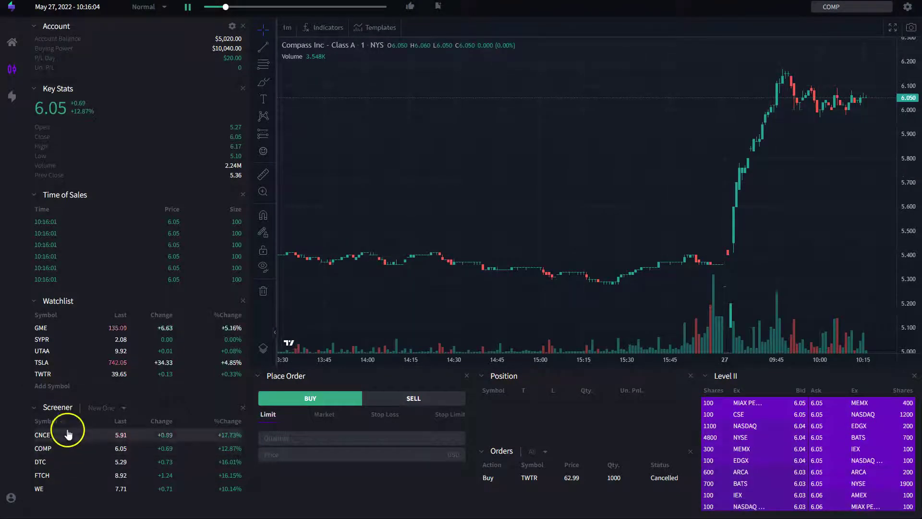
{"action": "left_click", "coordinate": [57, 385]}
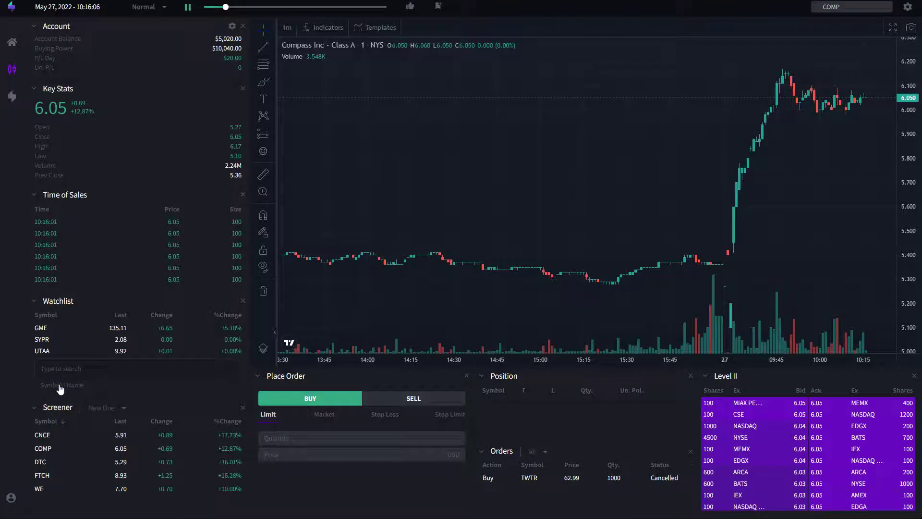
{"action": "left_click", "coordinate": [15, 395]}
{"action": "left_click", "coordinate": [46, 388]}
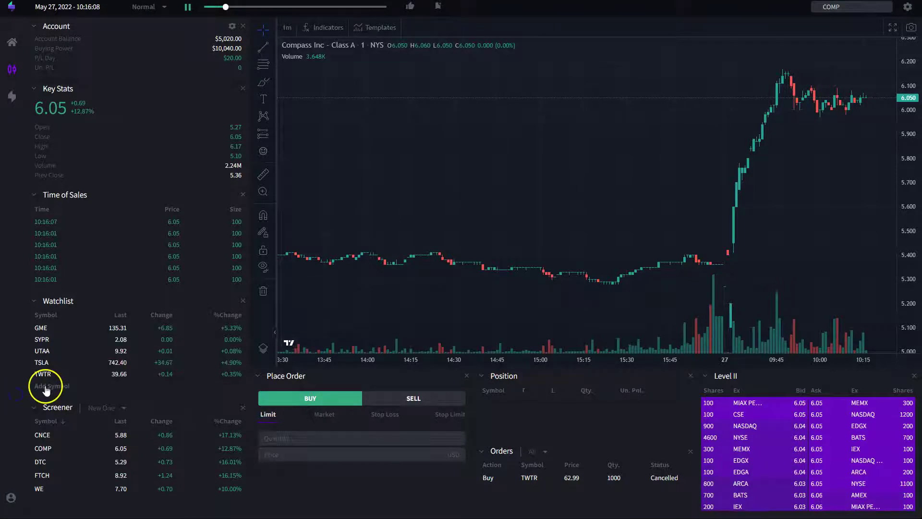
{"action": "left_click", "coordinate": [77, 388]}
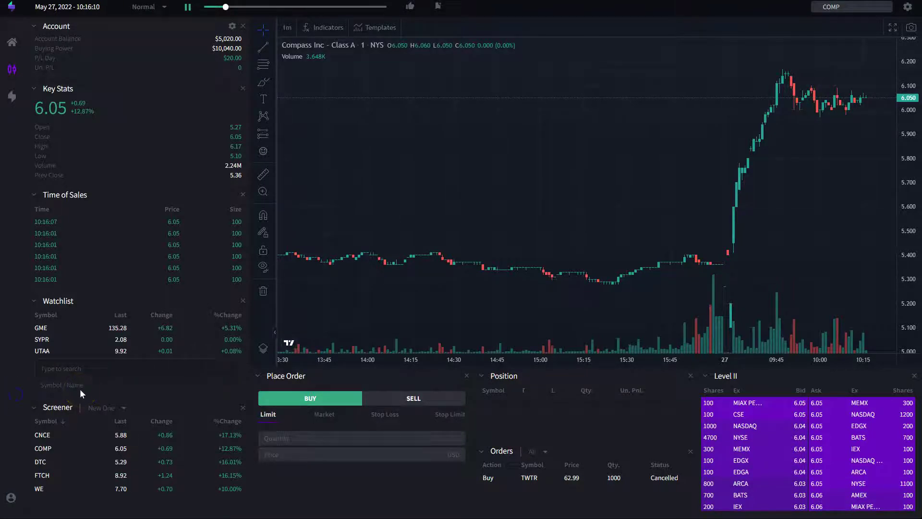
Search for COMP and add Compass Inc - Class A to the watchlist
{"action": "type", "text": "COMP"}
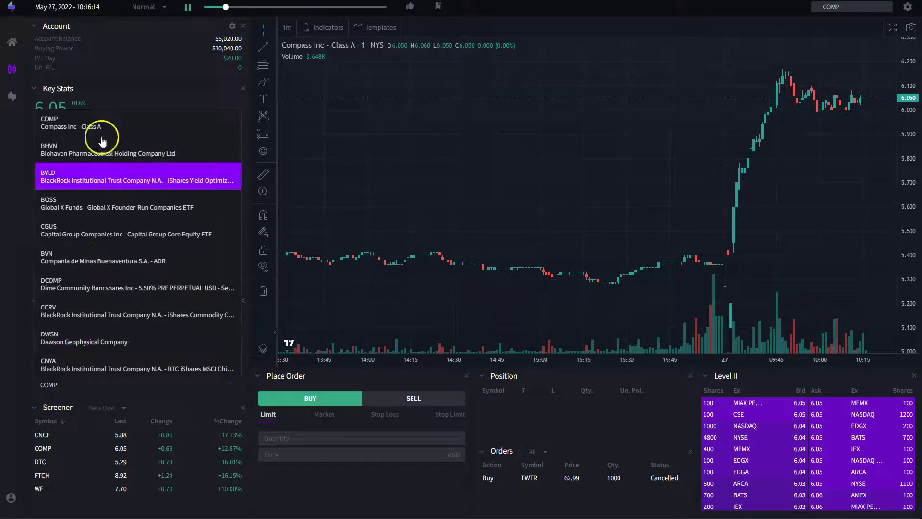
{"action": "left_click", "coordinate": [98, 121]}
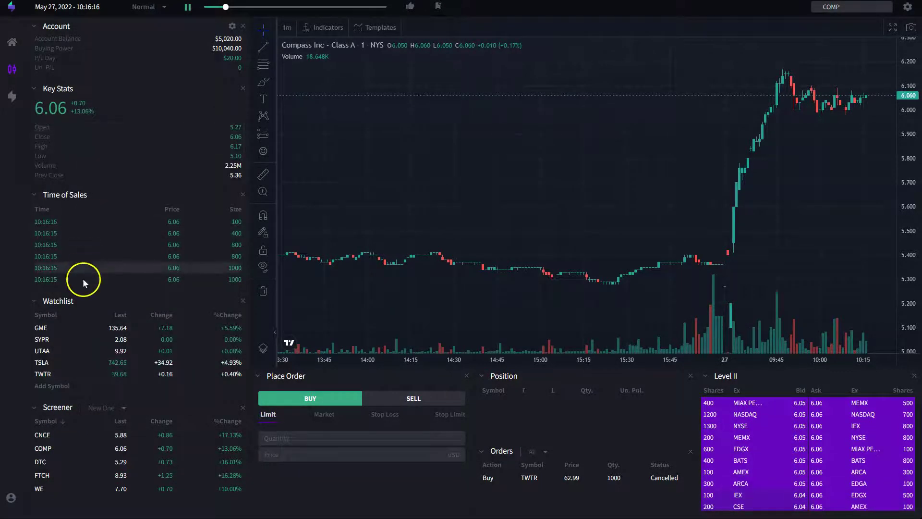
{"action": "scroll", "coordinate": [127, 366], "scroll_direction": "down", "scroll_amount": 5}
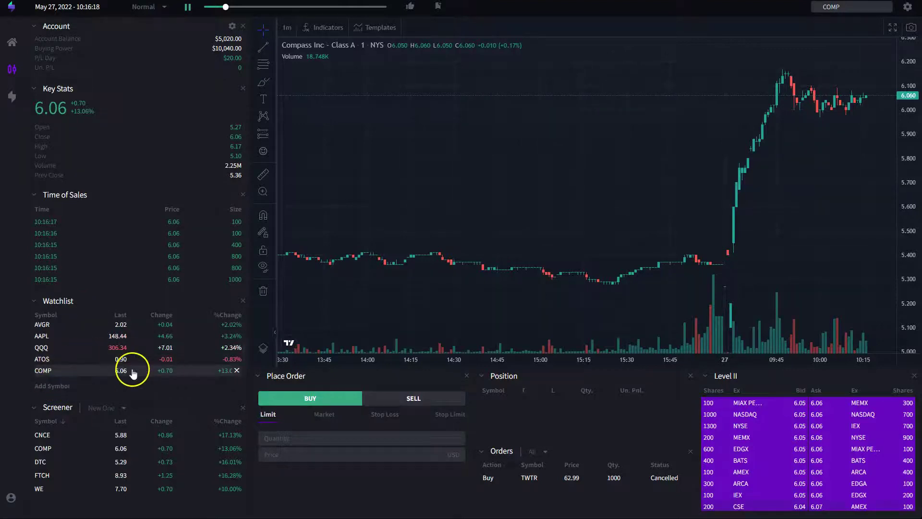
{"action": "scroll", "coordinate": [140, 356], "scroll_direction": "up", "scroll_amount": 3}
{"action": "left_click_drag", "start_coordinate": [244, 347], "coordinate": [243, 328]}
{"action": "left_click", "coordinate": [193, 367]}
{"action": "scroll", "coordinate": [191, 371], "scroll_direction": "down", "scroll_amount": 5}
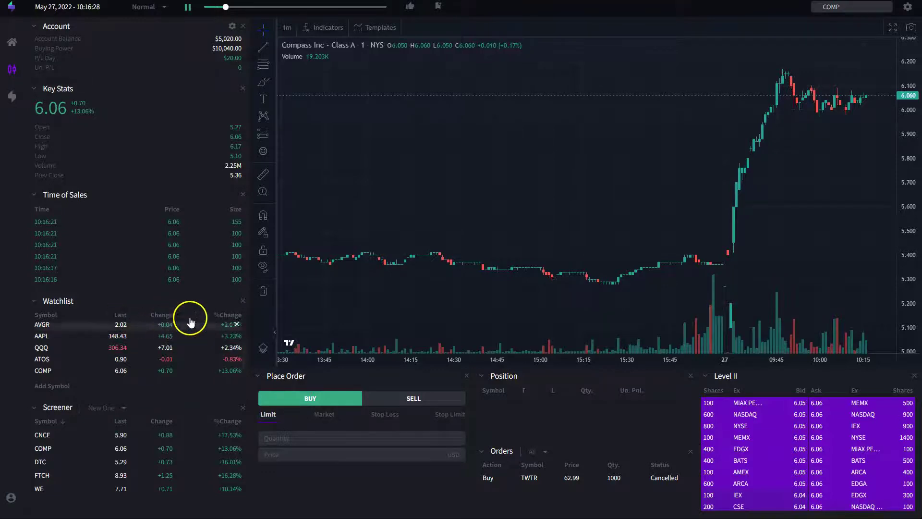
Sort the watchlist by %Change, highest first, and delete the COMP row
{"action": "left_click", "coordinate": [228, 318]}
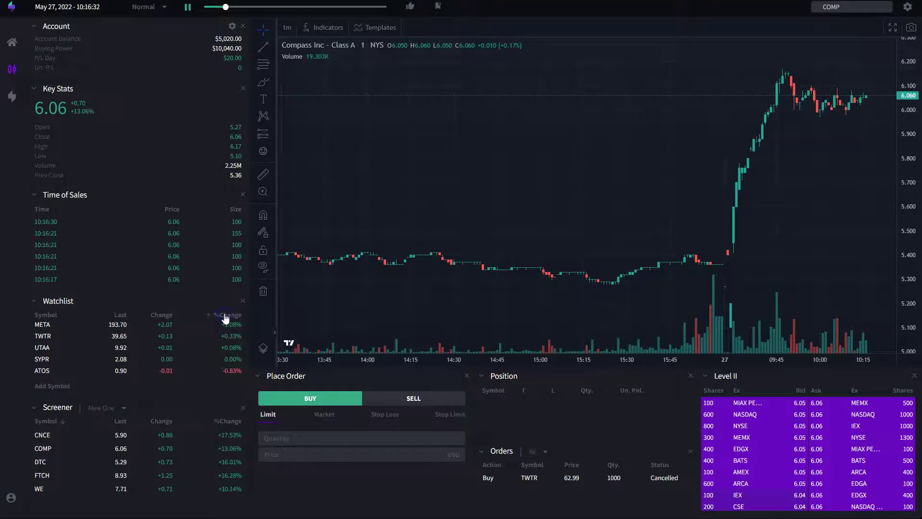
{"action": "left_click", "coordinate": [232, 317]}
{"action": "left_click", "coordinate": [231, 316]}
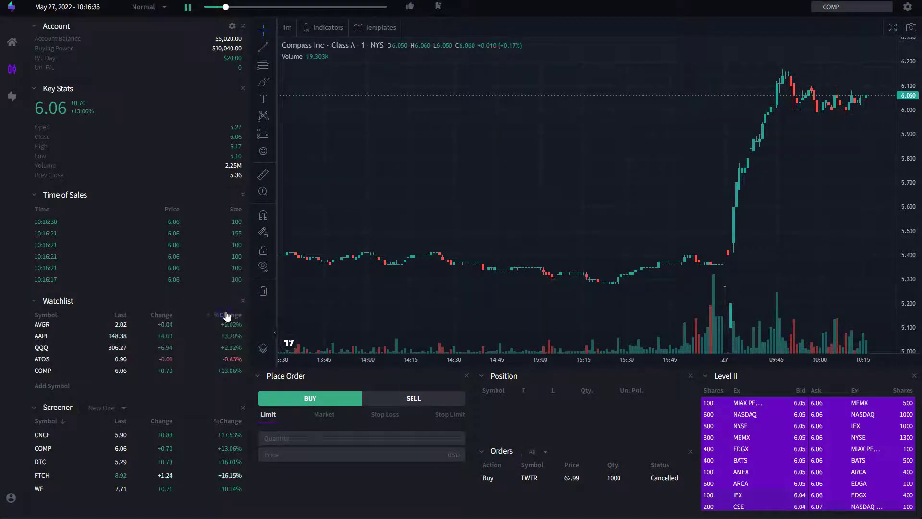
{"action": "left_click", "coordinate": [235, 317]}
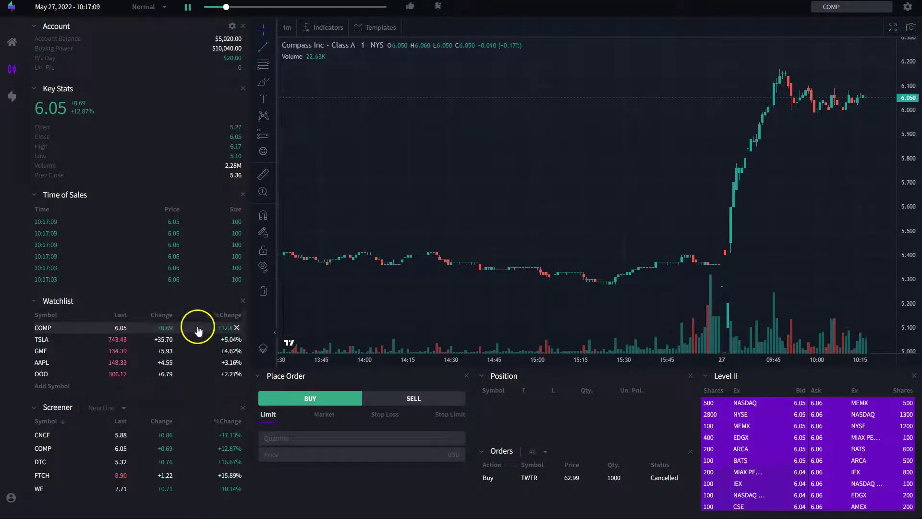
{"action": "left_click", "coordinate": [236, 328]}
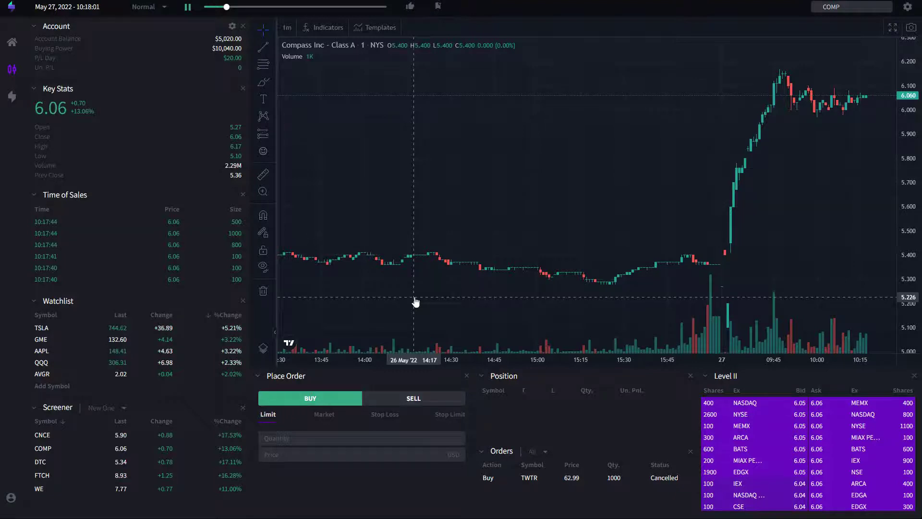
Scroll Key Stats to show Avg Vol and the 52-week high of 17 and low of 4
{"action": "scroll", "coordinate": [138, 134], "scroll_direction": "down", "scroll_amount": 2}
{"action": "scroll", "coordinate": [139, 116], "scroll_direction": "up", "scroll_amount": 2}
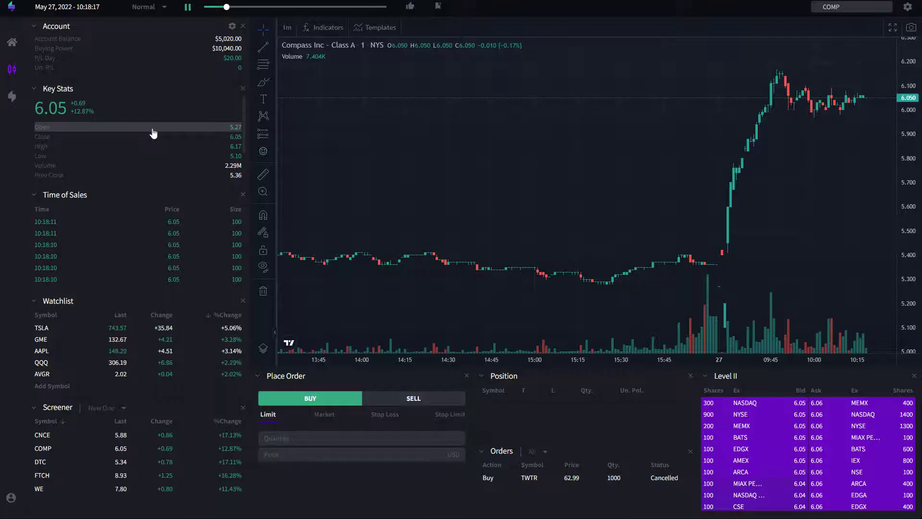
{"action": "left_click", "coordinate": [154, 133]}
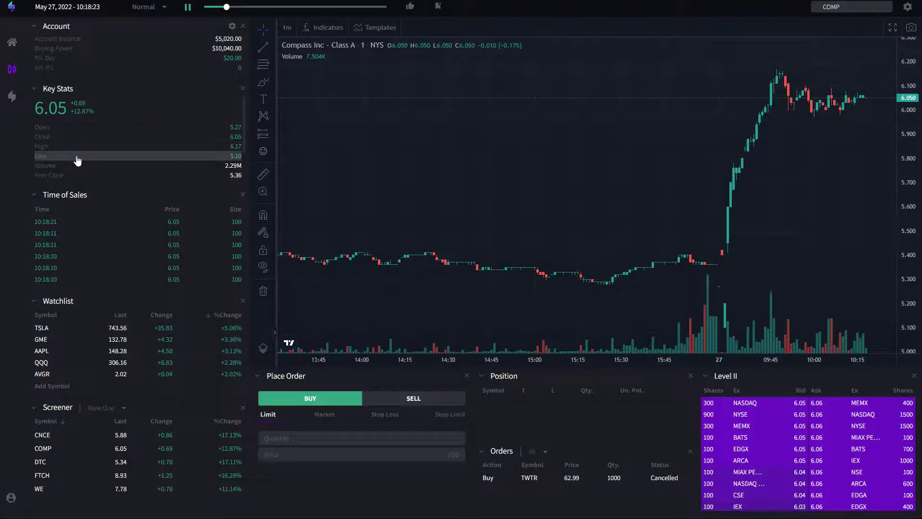
{"action": "left_click_drag", "start_coordinate": [76, 160], "coordinate": [170, 143]}
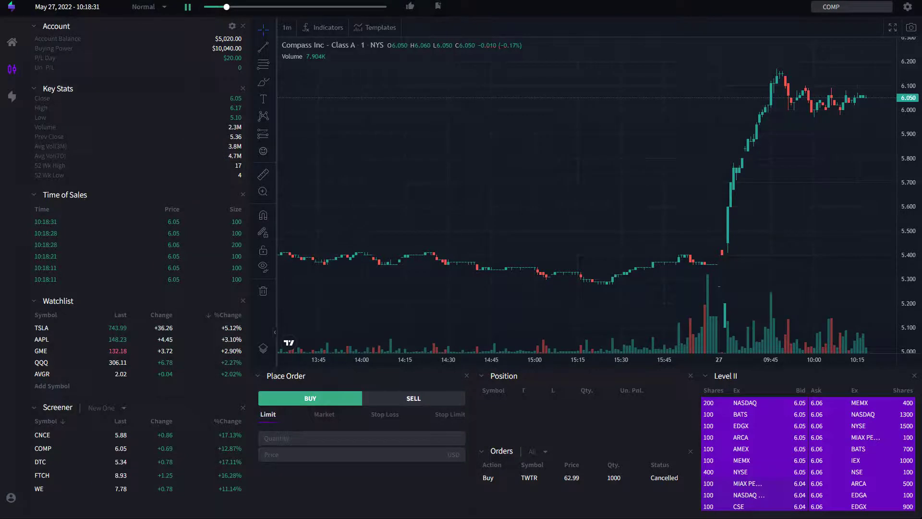
Filter Orders by status, trying Filled, then Cancelled to show the 1000-share TWTR buy
{"action": "left_click", "coordinate": [542, 454]}
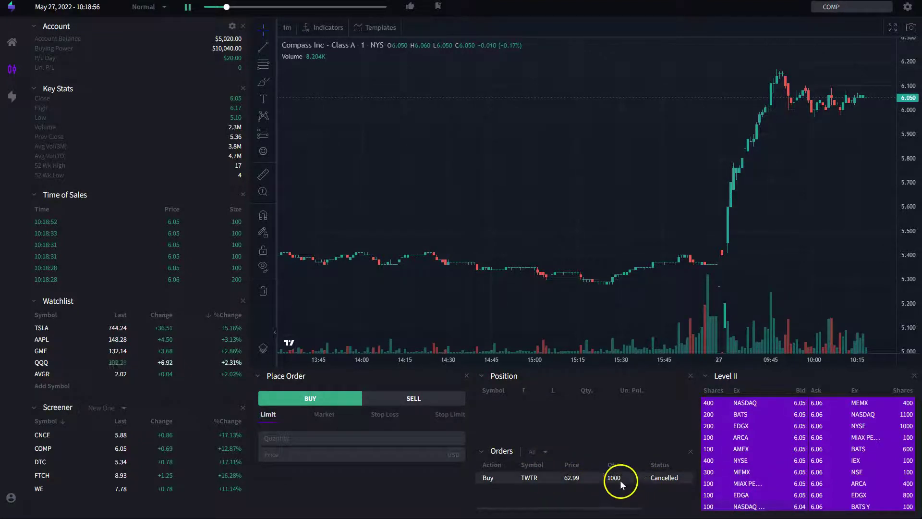
{"action": "left_click", "coordinate": [532, 454]}
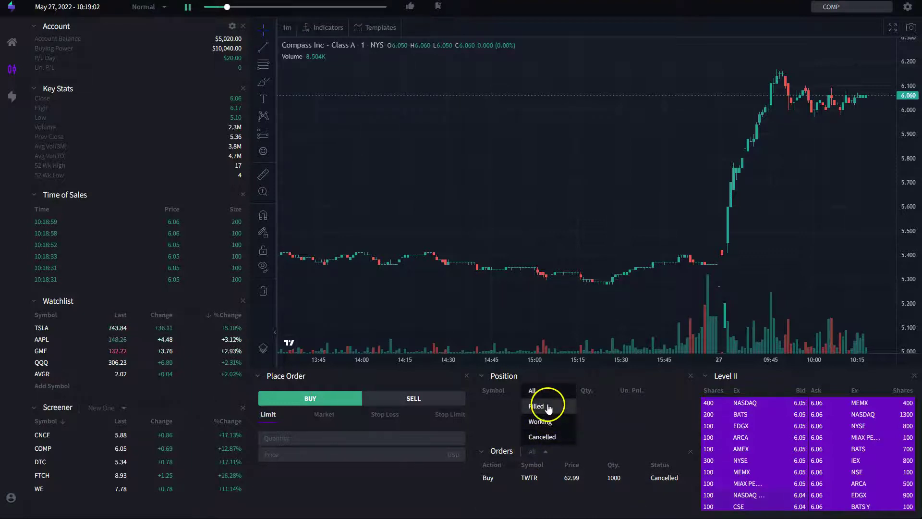
{"action": "left_click", "coordinate": [548, 408]}
{"action": "left_click", "coordinate": [536, 454]}
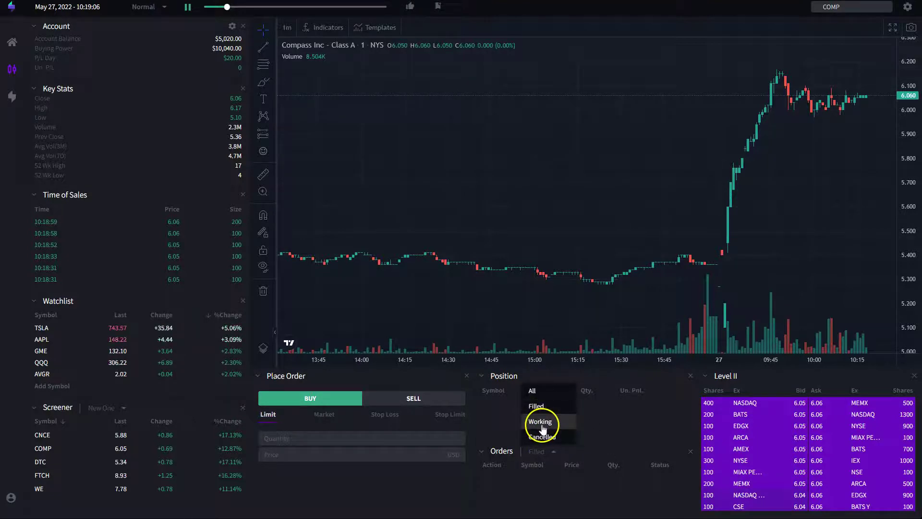
{"action": "left_click", "coordinate": [562, 447]}
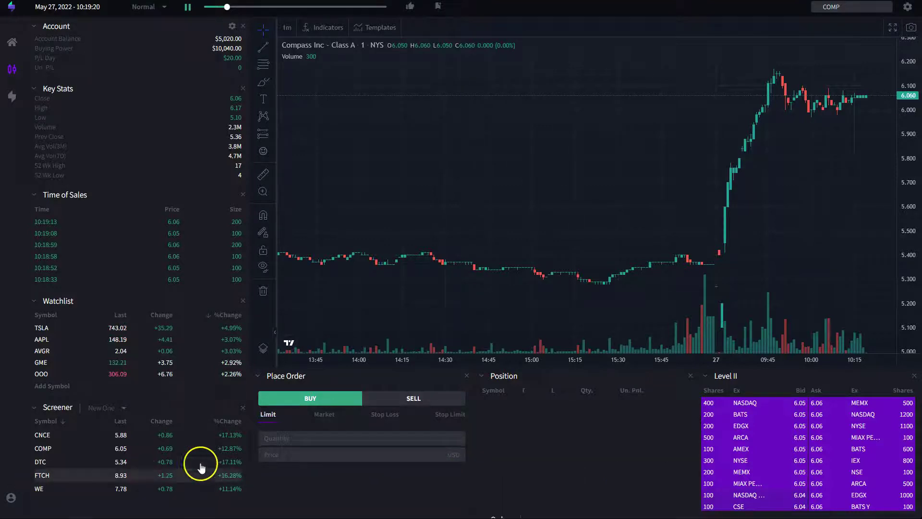
Load TSLA on the chart and submit a 10000-share market buy order
{"action": "left_click", "coordinate": [79, 448]}
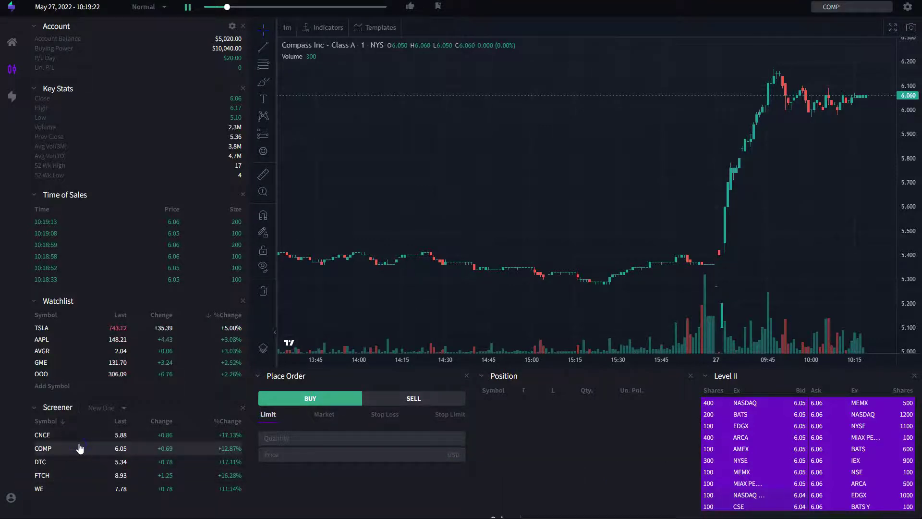
{"action": "left_click", "coordinate": [101, 328]}
{"action": "left_click", "coordinate": [324, 414]}
{"action": "left_click", "coordinate": [337, 438]}
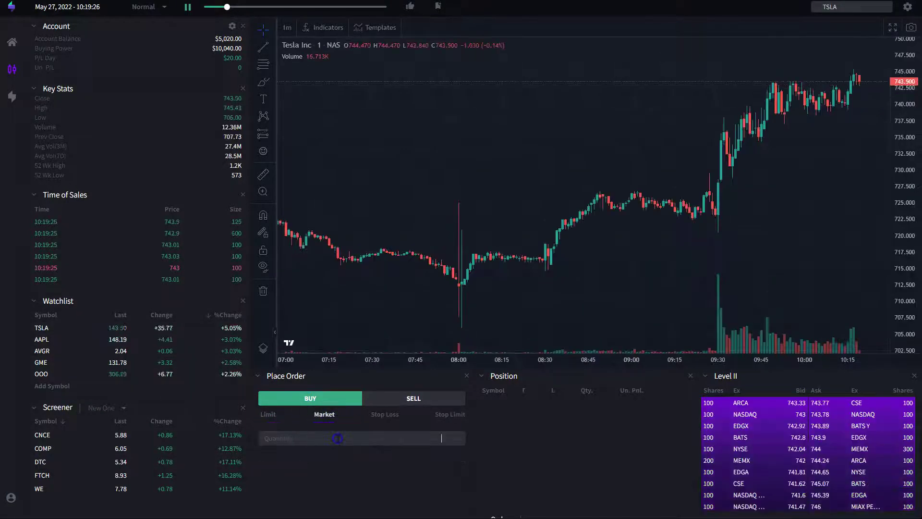
{"action": "type", "text": "10000"}
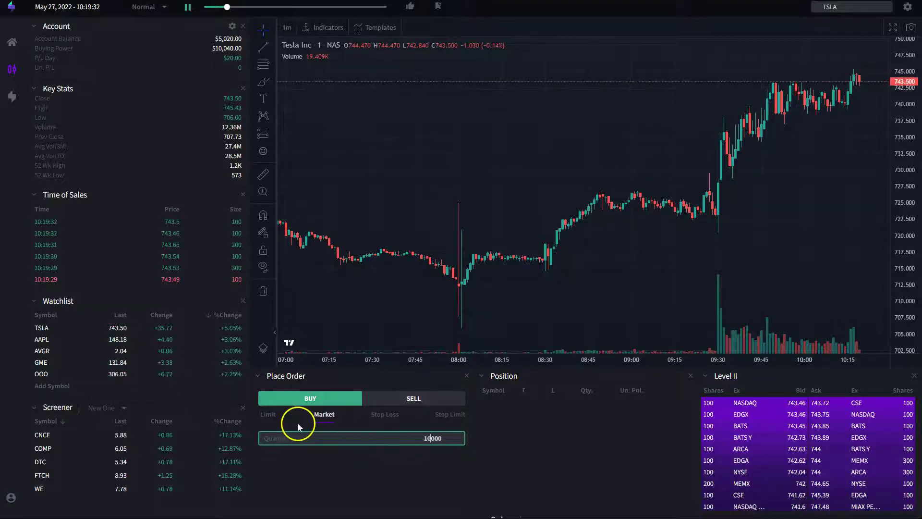
{"action": "left_click", "coordinate": [296, 401]}
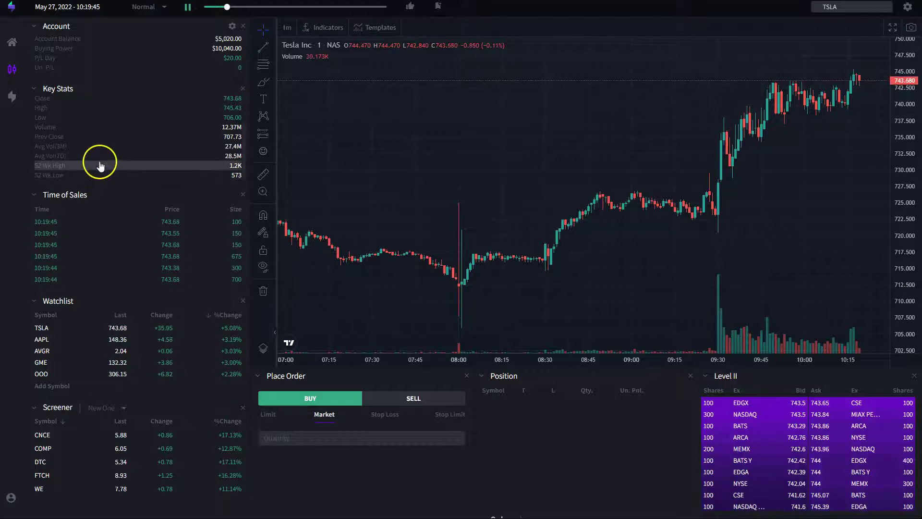
Keep replay speed at Normal, then open the filled 10000-share TSLA position's details
{"action": "left_click", "coordinate": [145, 6]}
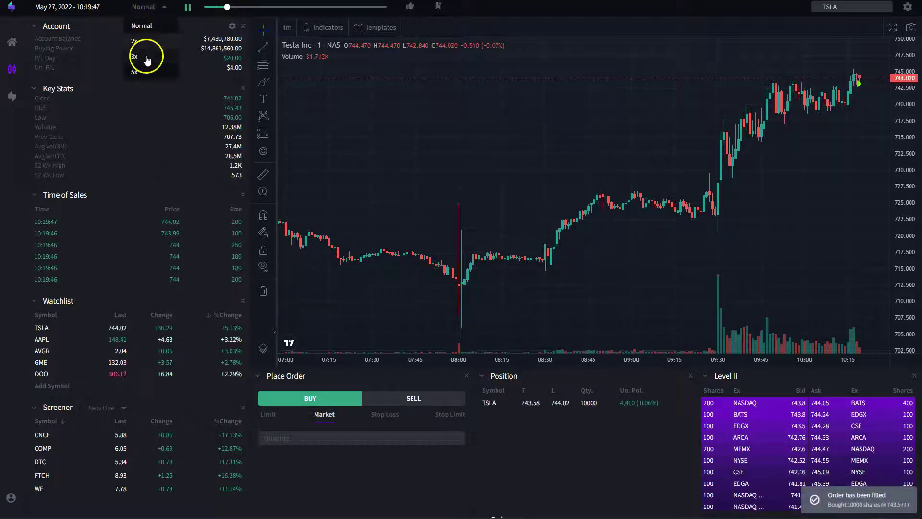
{"action": "left_click", "coordinate": [596, 432]}
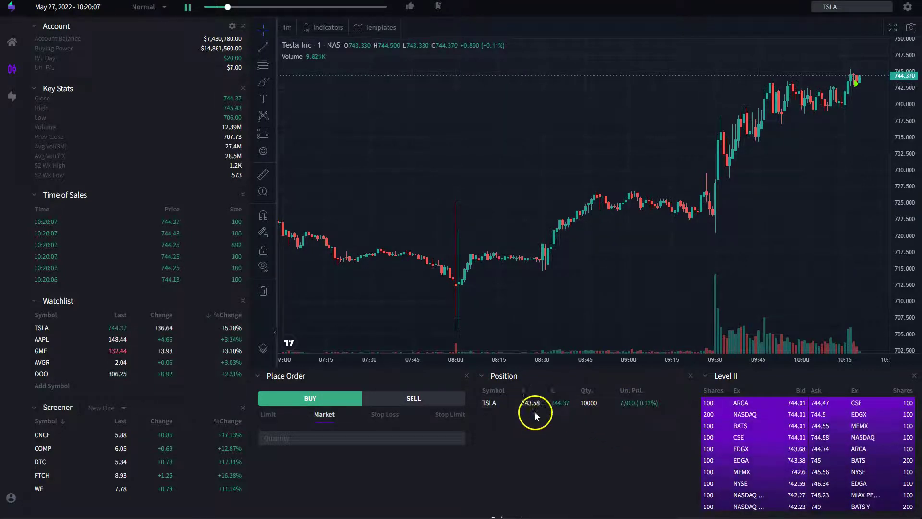
{"action": "left_click", "coordinate": [590, 403]}
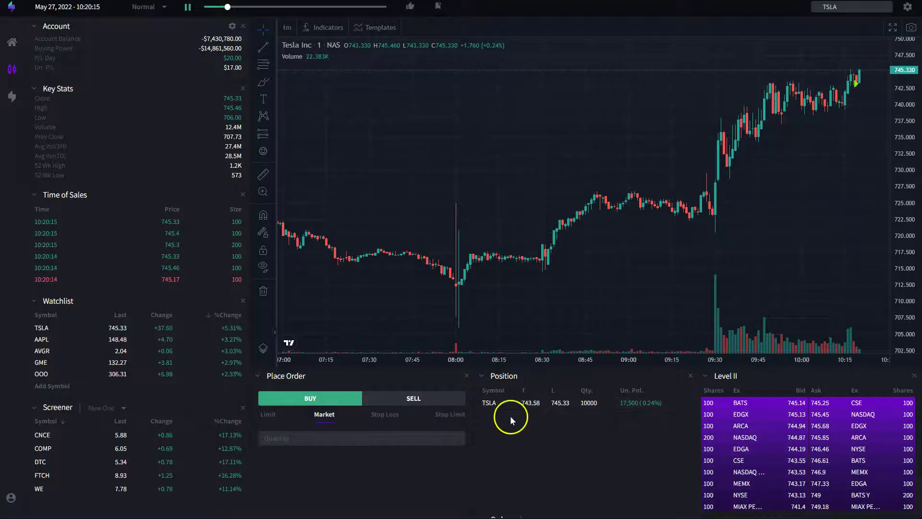
Expand the TSLA position's journal and set its trade setup to bull flag
{"action": "left_click", "coordinate": [569, 408]}
{"action": "left_click", "coordinate": [727, 428]}
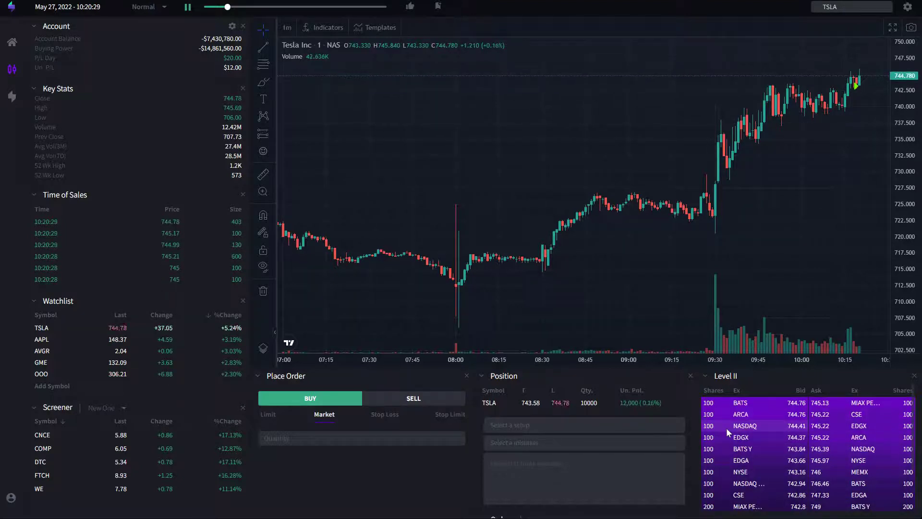
{"action": "left_click", "coordinate": [493, 466]}
{"action": "left_click", "coordinate": [505, 428]}
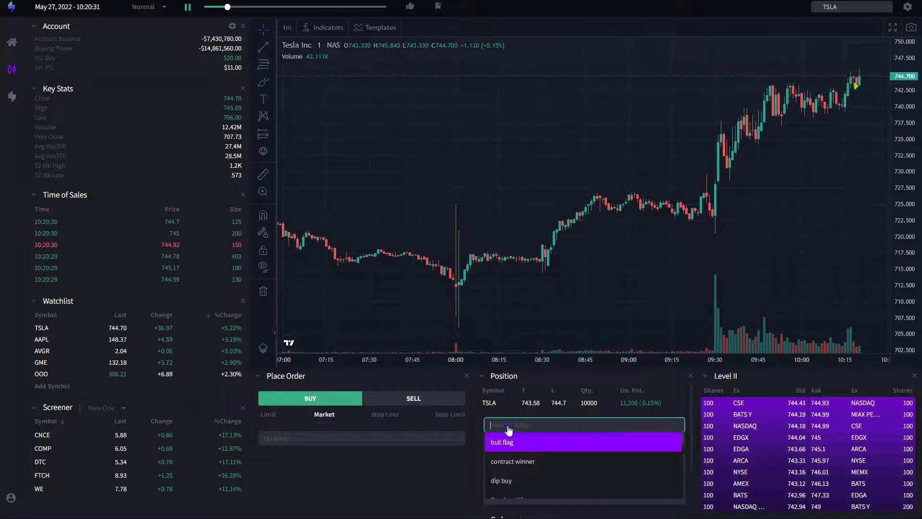
{"action": "left_click_drag", "start_coordinate": [509, 429], "coordinate": [523, 450]}
Add a note about a tweet announcing a new acquisition and tag the mistake as chased
{"action": "left_click", "coordinate": [522, 467]}
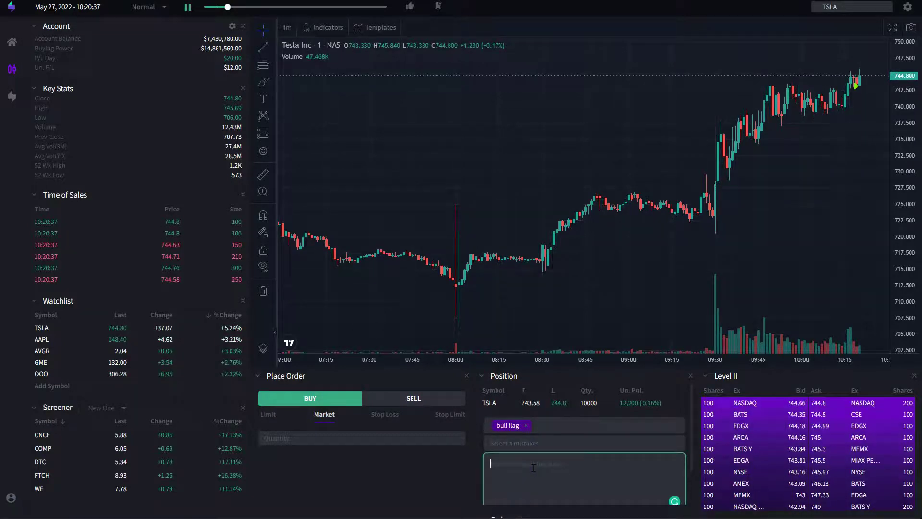
{"action": "left_click", "coordinate": [346, 486]}
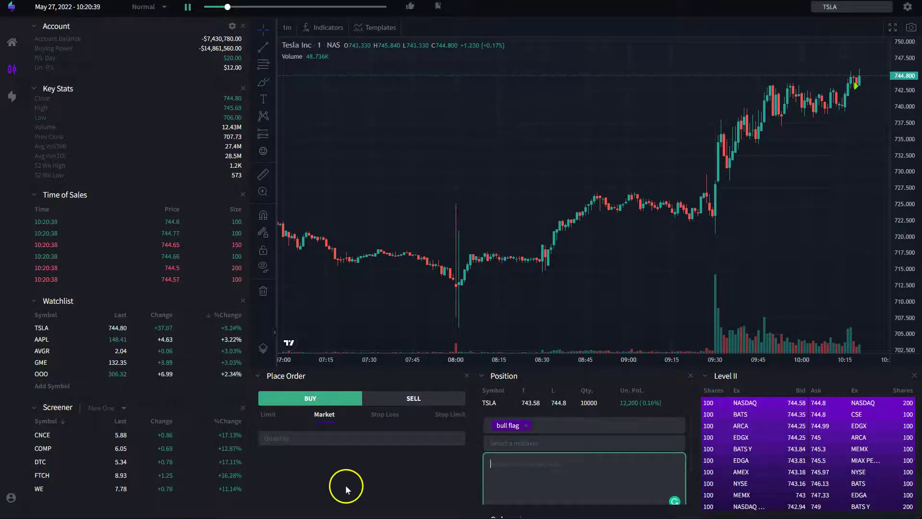
{"action": "type", "text": "Elon sent a tweet about a new acquisition"}
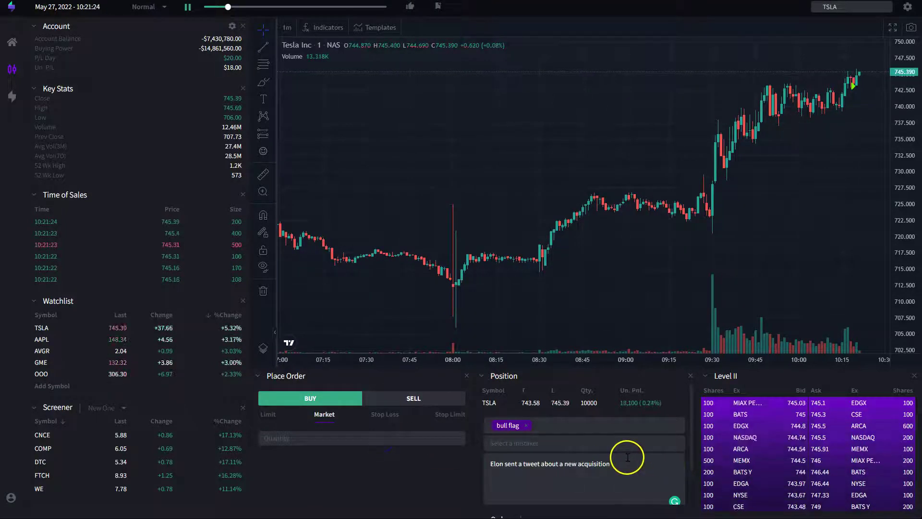
{"action": "scroll", "coordinate": [615, 450], "scroll_direction": "down", "scroll_amount": 3}
{"action": "scroll", "coordinate": [619, 447], "scroll_direction": "up", "scroll_amount": 3}
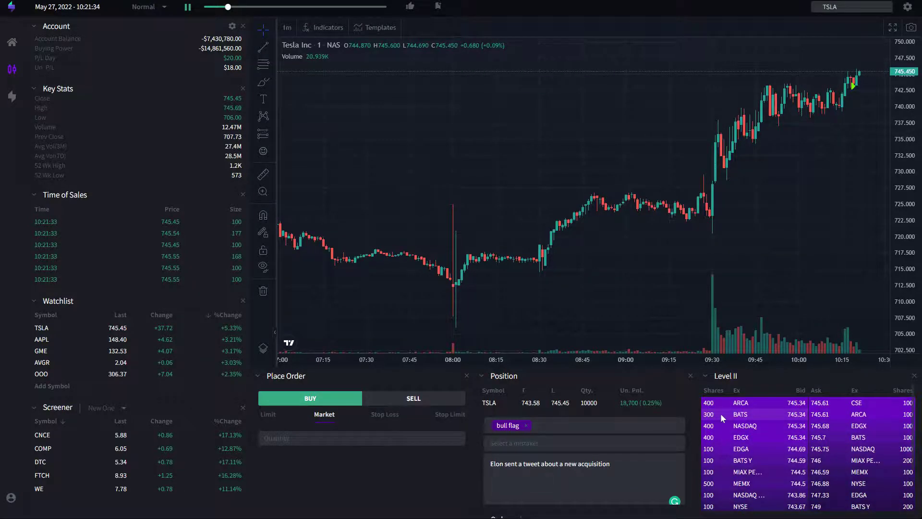
{"action": "left_click", "coordinate": [525, 441]}
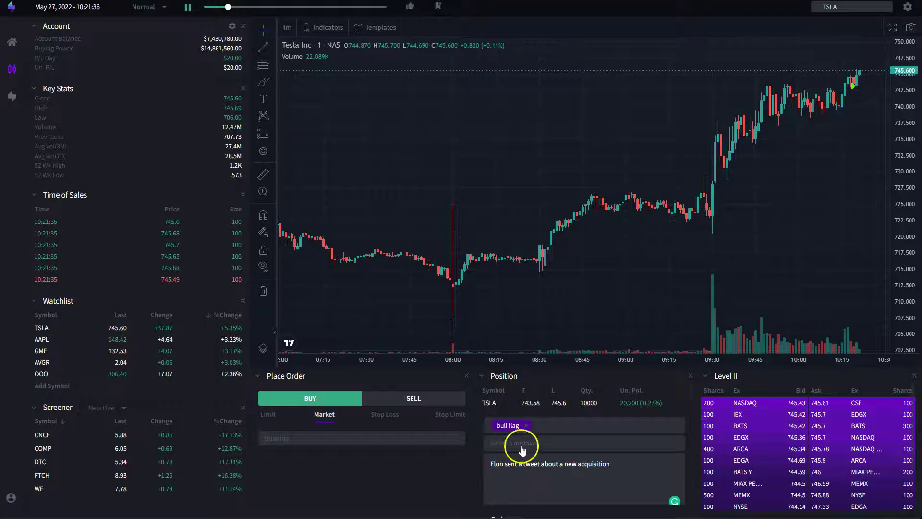
{"action": "left_click", "coordinate": [523, 460]}
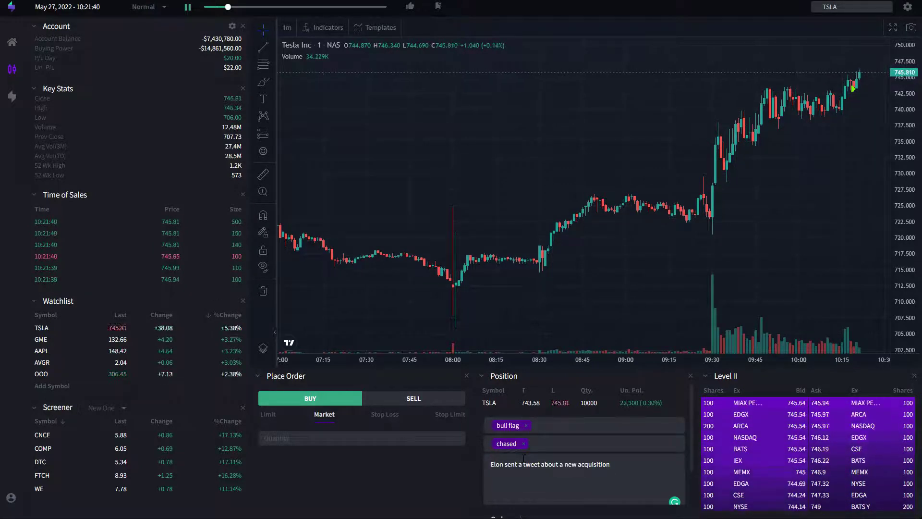
Save the TSLA journal entry with its bull flag, chased and acquisition-tweet note
{"action": "scroll", "coordinate": [601, 466], "scroll_direction": "down", "scroll_amount": 1}
{"action": "left_click", "coordinate": [664, 486]}
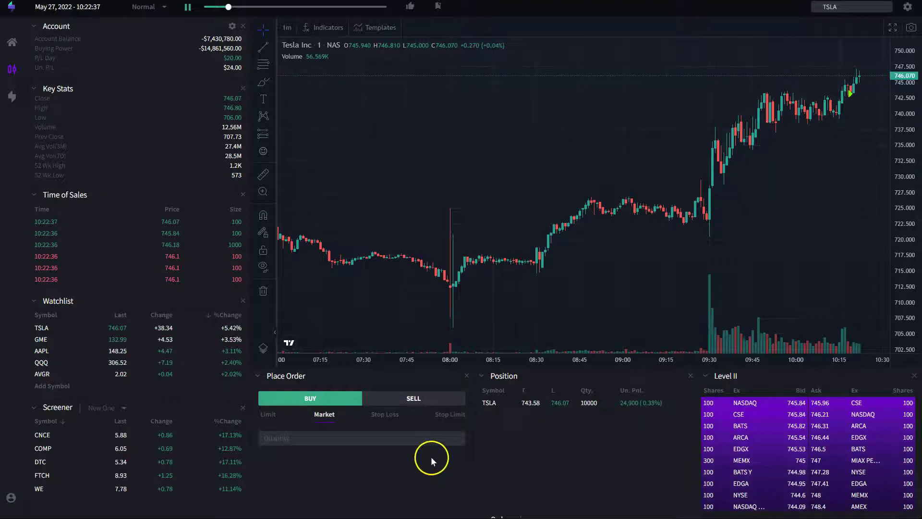
Sell 10000 TSLA shares to close the position
{"action": "left_click", "coordinate": [299, 442]}
{"action": "type", "text": "10000"}
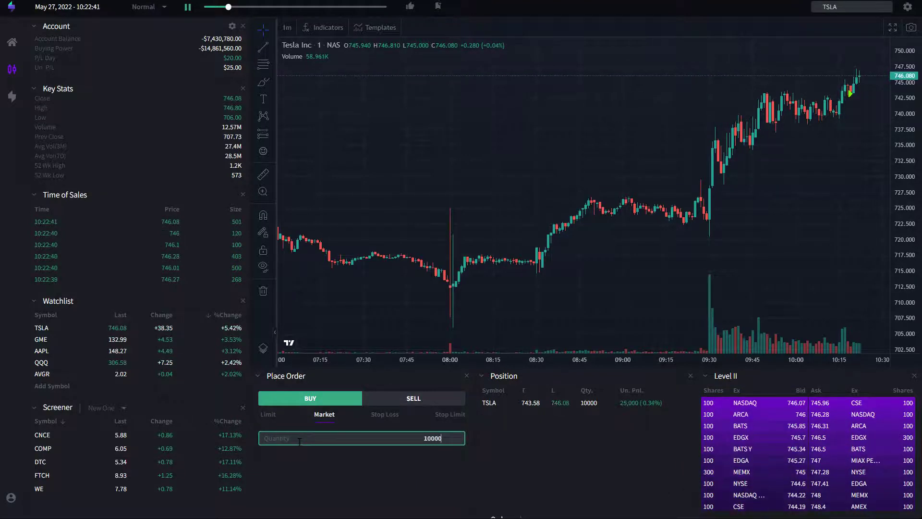
{"action": "left_click", "coordinate": [399, 399]}
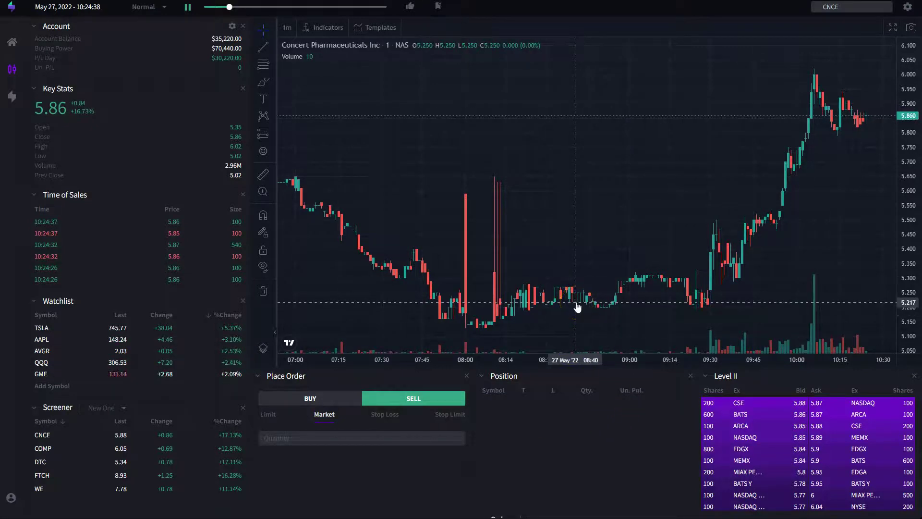
Close the Level II panel
{"action": "left_click", "coordinate": [750, 375]}
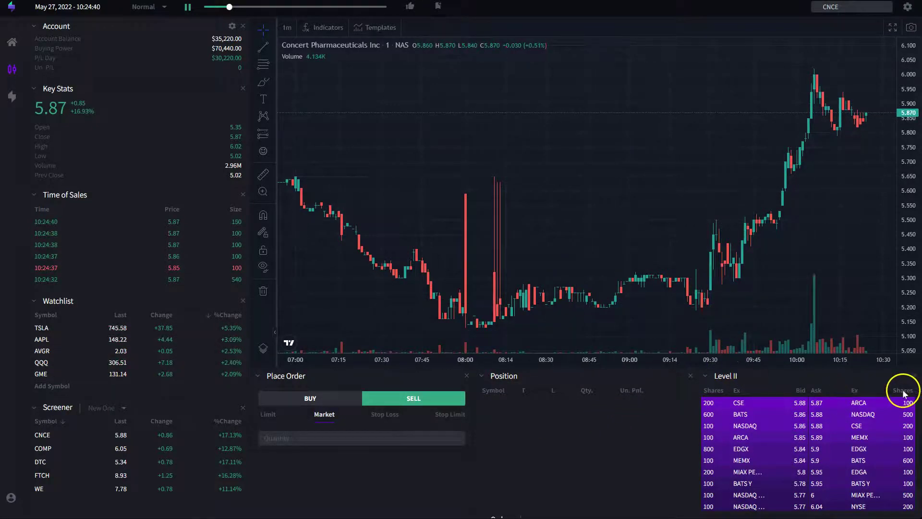
{"action": "mouse_move", "coordinate": [914, 382]}
{"action": "left_mouse_down"}
{"action": "mouse_move", "coordinate": [705, 367]}
{"action": "mouse_move", "coordinate": [856, 387]}
{"action": "mouse_move", "coordinate": [910, 381]}
{"action": "left_mouse_up"}
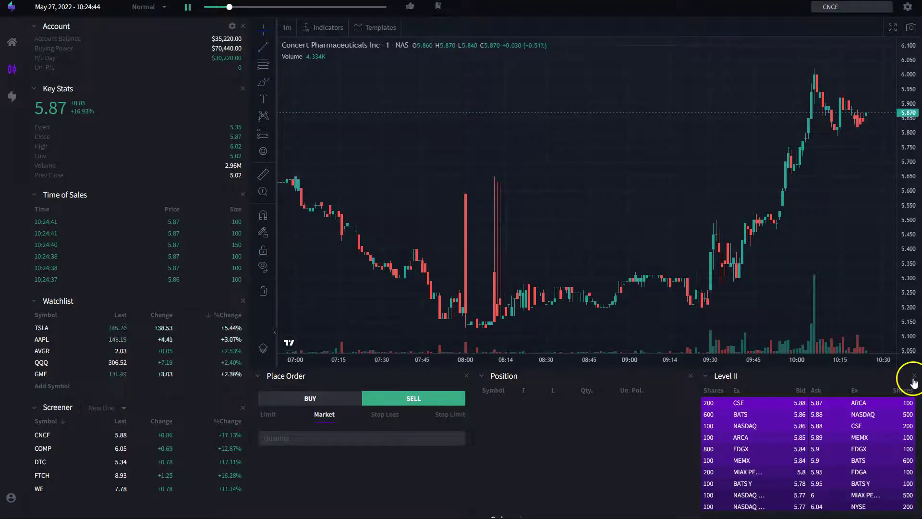
{"action": "left_click", "coordinate": [914, 375]}
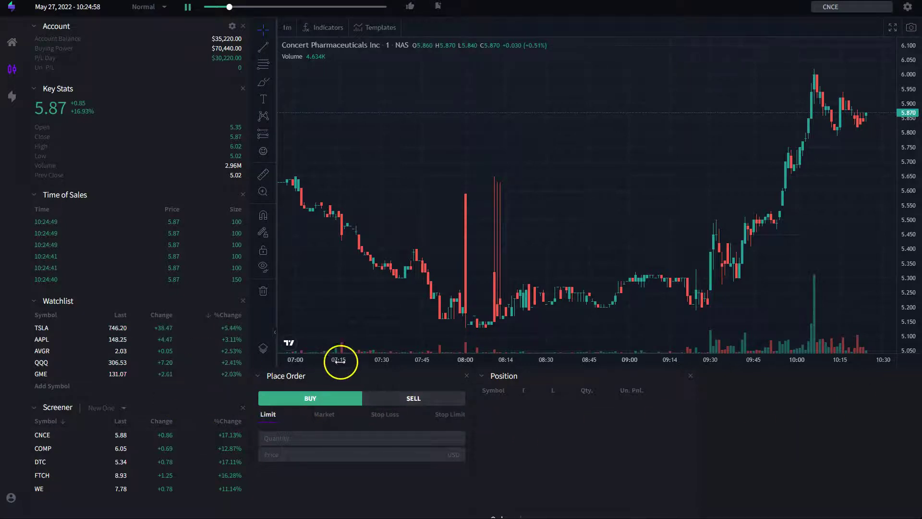
Rearrange Position, Orders and Place Order side by side under the chart
{"action": "left_click_drag", "start_coordinate": [361, 371], "coordinate": [806, 376]}
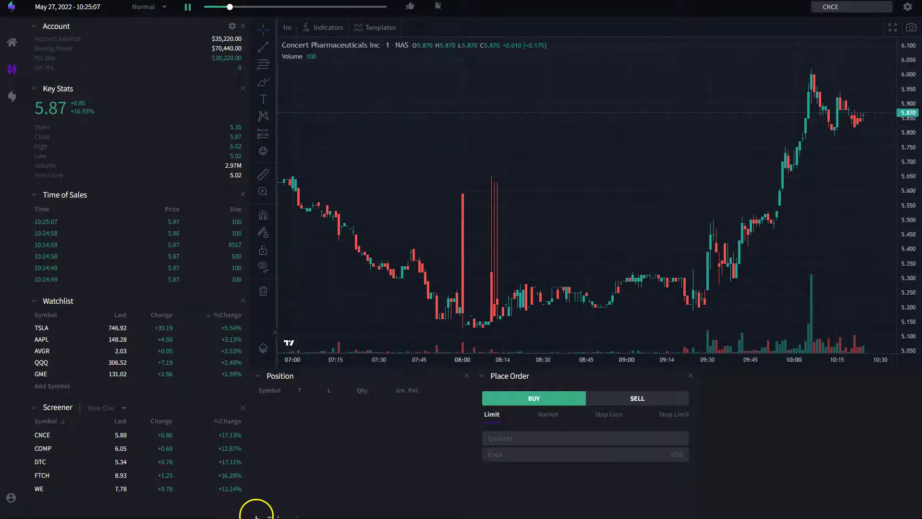
{"action": "left_click_drag", "start_coordinate": [312, 513], "coordinate": [269, 502]}
{"action": "left_click_drag", "start_coordinate": [321, 462], "coordinate": [782, 412]}
{"action": "left_click_drag", "start_coordinate": [581, 405], "coordinate": [763, 449]}
{"action": "left_click_drag", "start_coordinate": [573, 453], "coordinate": [788, 379]}
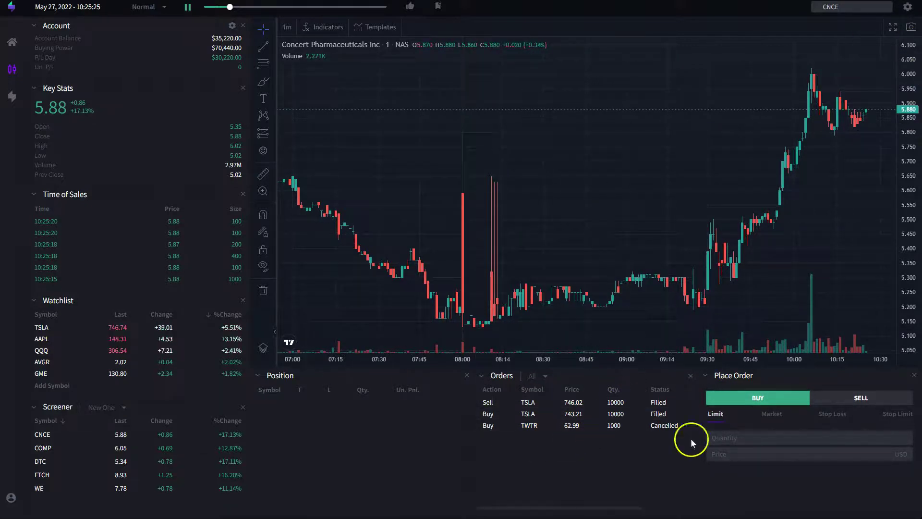
Switch off the Orders panel in workspace settings so Key Stats joins the bottom row
{"action": "left_click", "coordinate": [909, 8]}
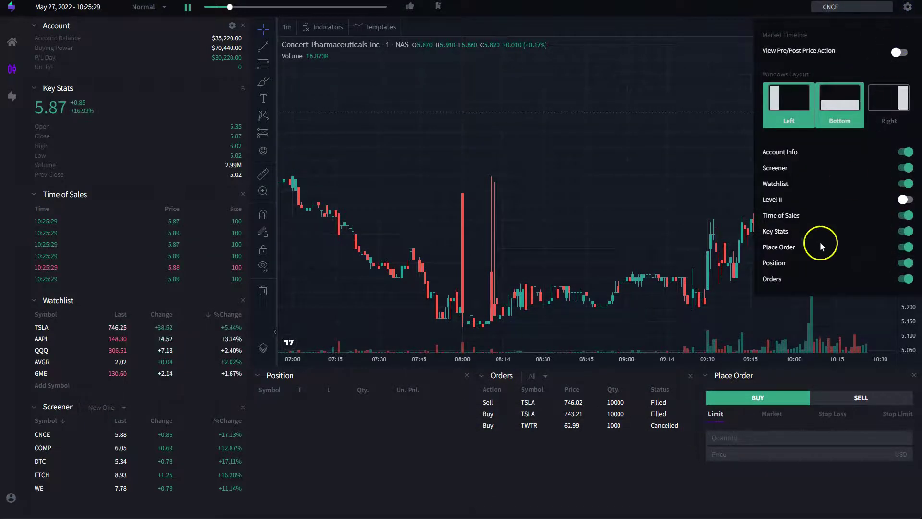
{"action": "left_click", "coordinate": [908, 6]}
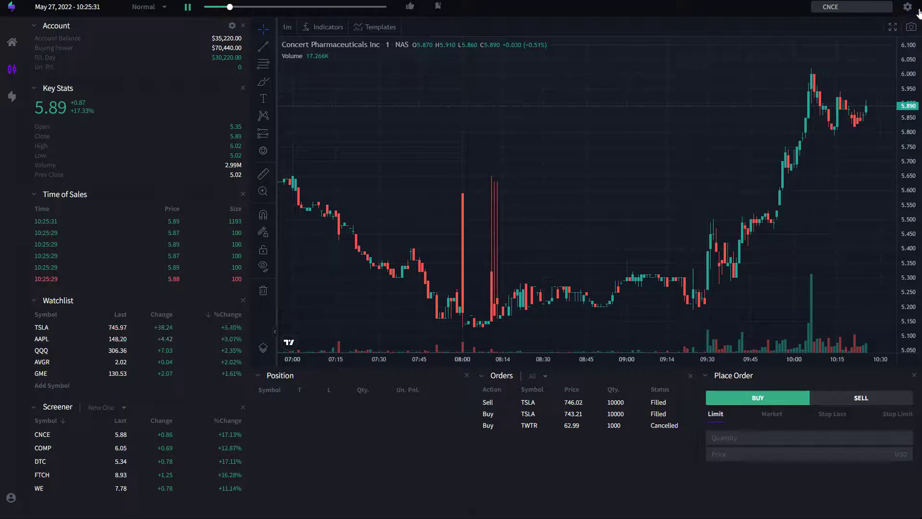
{"action": "left_click", "coordinate": [908, 7]}
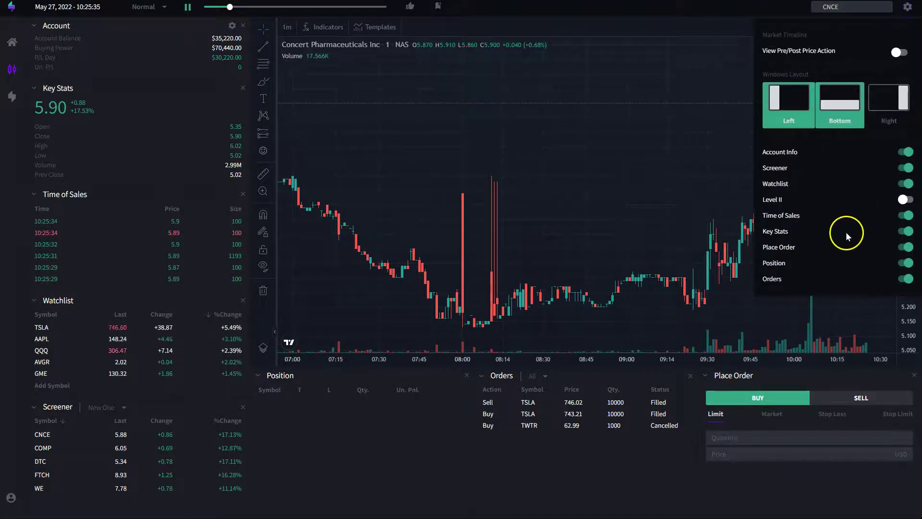
{"action": "left_click", "coordinate": [906, 280]}
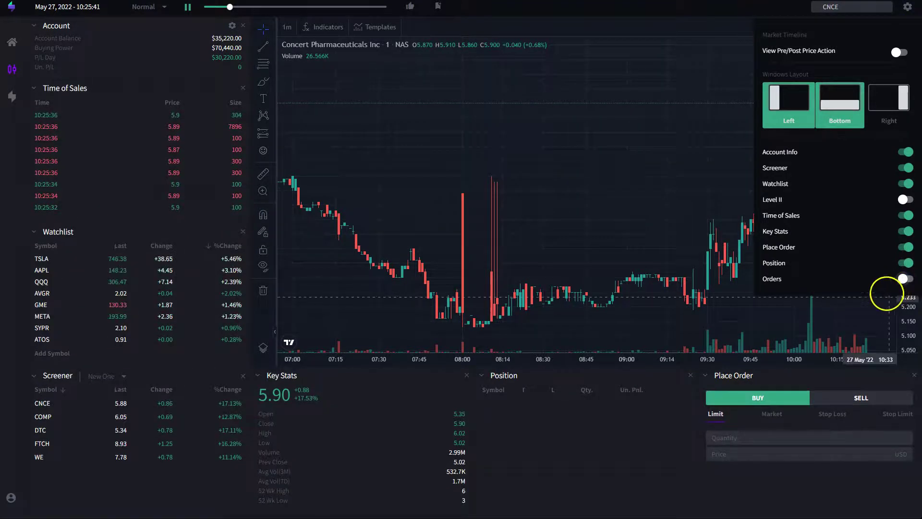
{"action": "left_click", "coordinate": [753, 15]}
{"action": "left_click", "coordinate": [477, 99]}
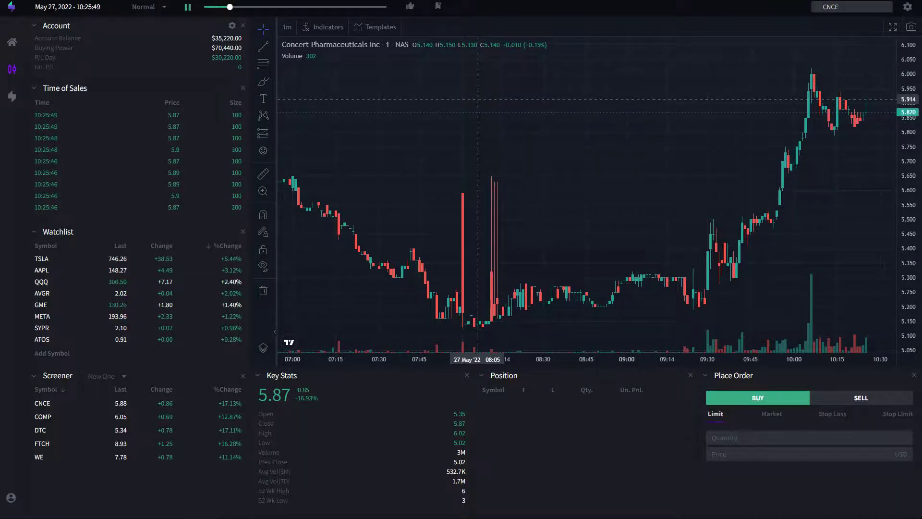
Put Key Stats in the left column, Time of Sales above Position, and Place Order under Key Stats
{"action": "left_click_drag", "start_coordinate": [372, 375], "coordinate": [164, 82]}
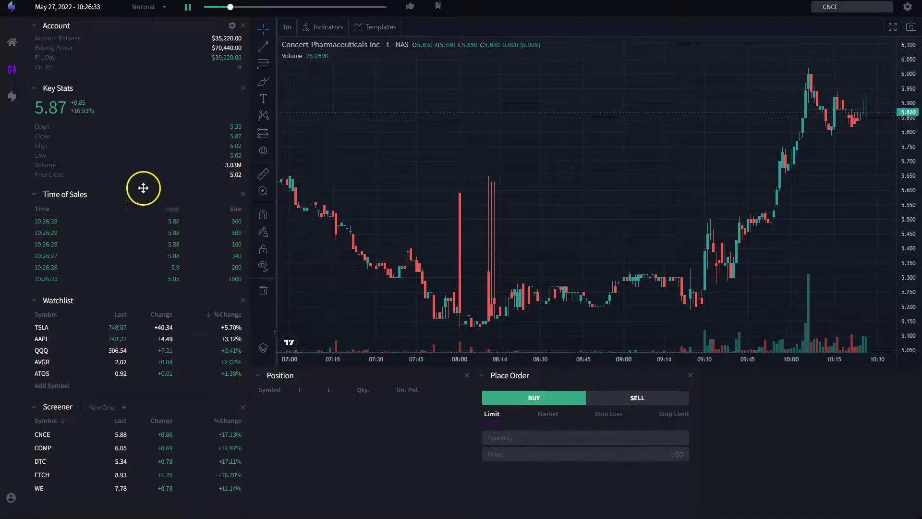
{"action": "left_click_drag", "start_coordinate": [124, 193], "coordinate": [440, 388]}
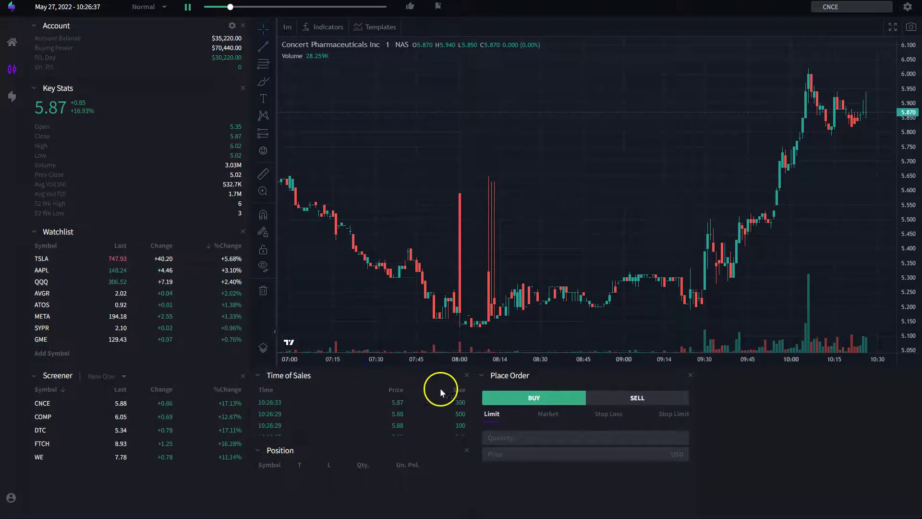
{"action": "left_click_drag", "start_coordinate": [566, 381], "coordinate": [141, 240]}
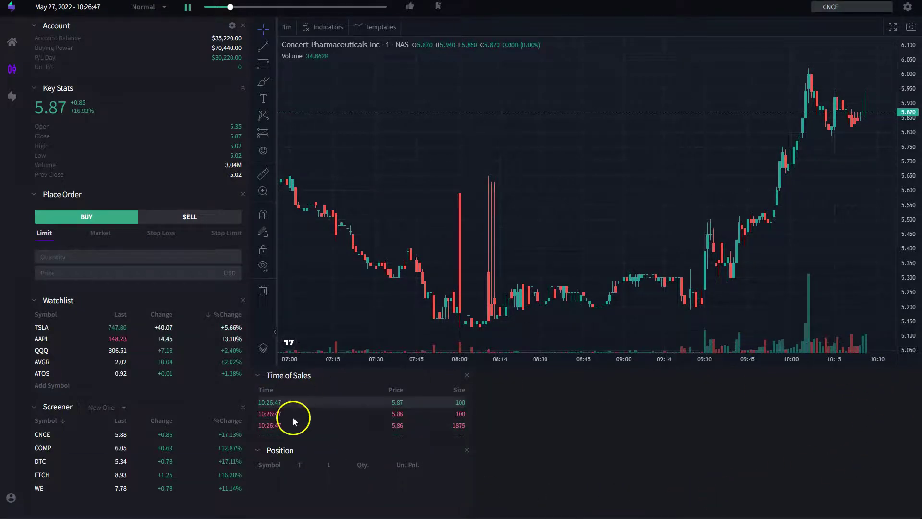
Try the Right window layout with the Bottom layout turned off
{"action": "left_click", "coordinate": [908, 7]}
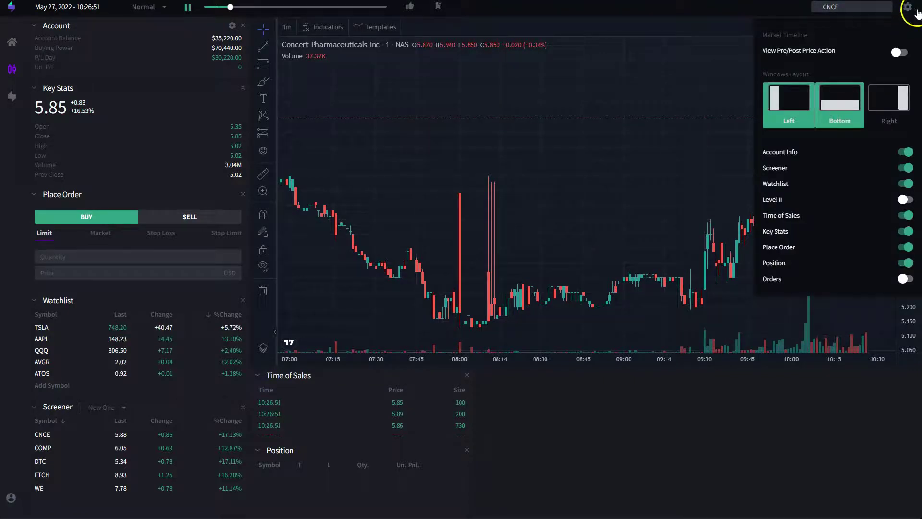
{"action": "left_click", "coordinate": [852, 122]}
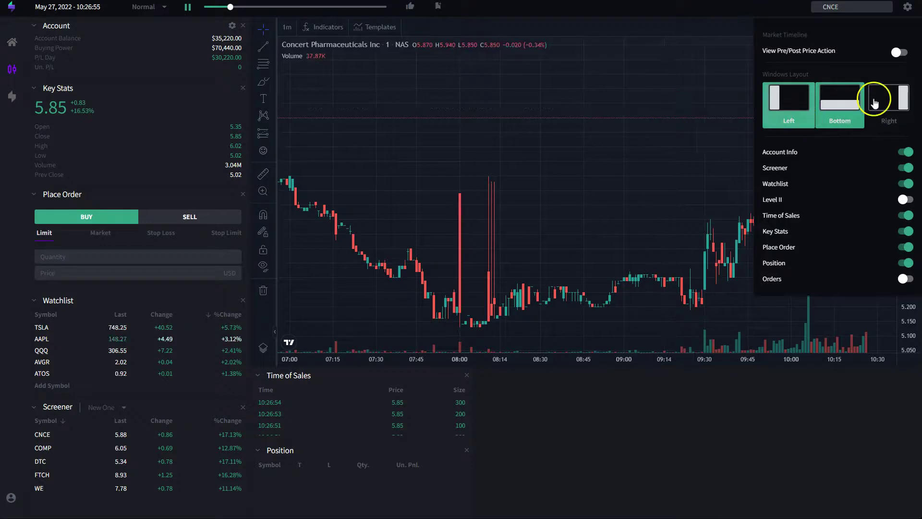
{"action": "left_click", "coordinate": [878, 105]}
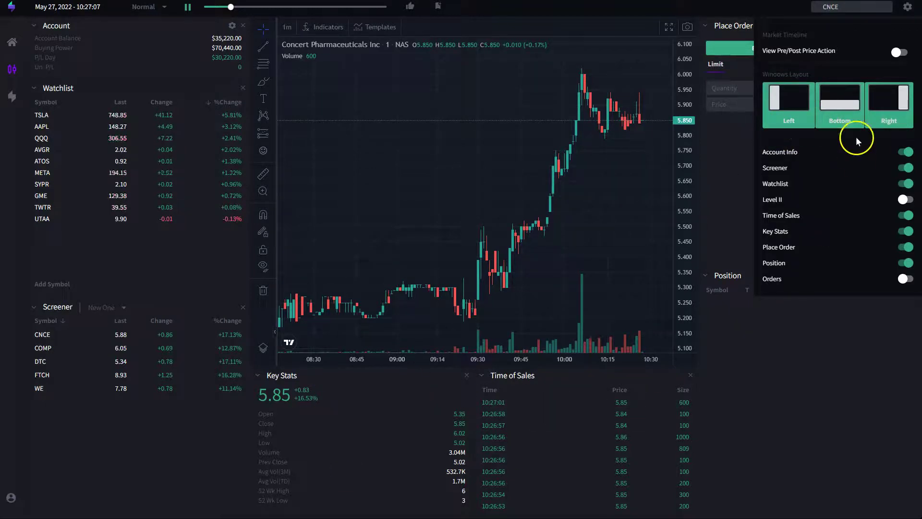
{"action": "left_click", "coordinate": [845, 122]}
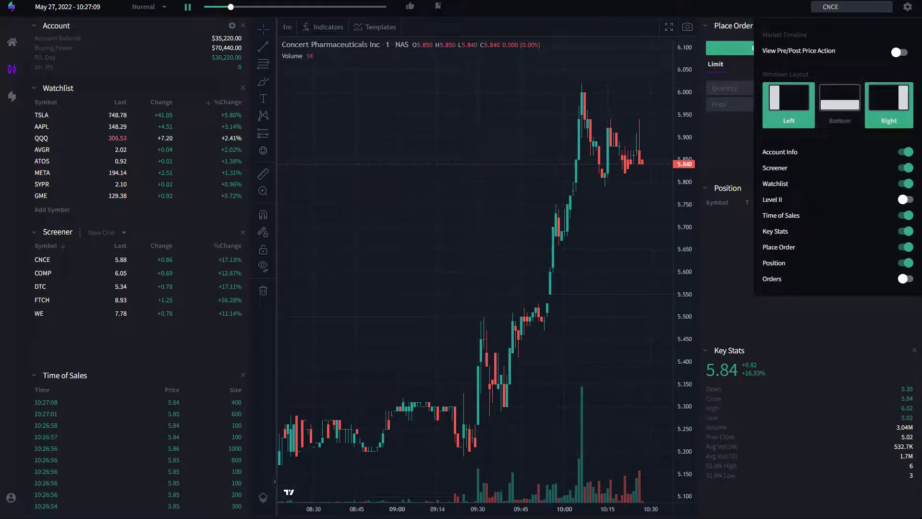
{"action": "left_click", "coordinate": [756, 51]}
{"action": "left_click", "coordinate": [645, 94]}
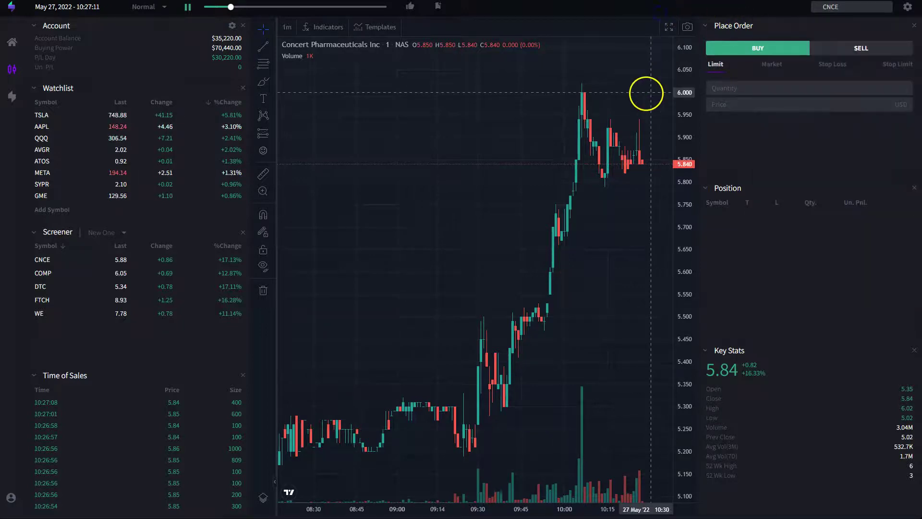
{"action": "left_click", "coordinate": [200, 261]}
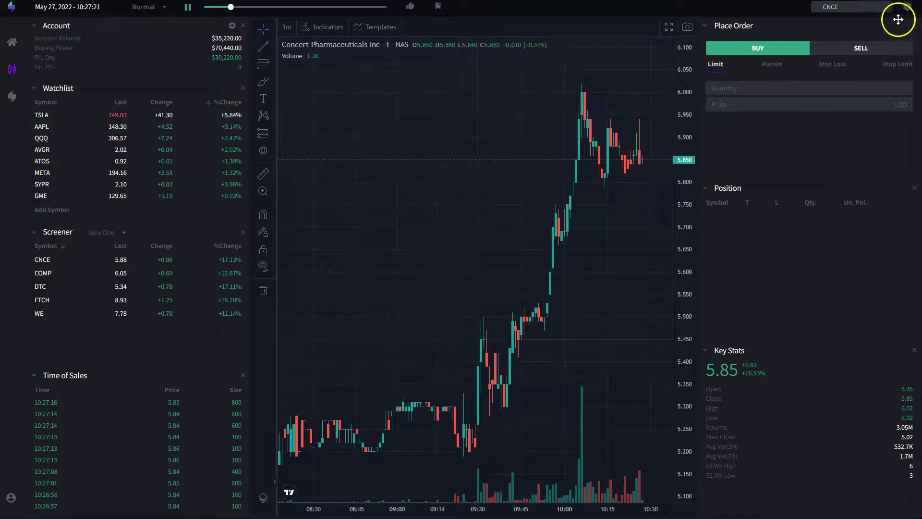
Turn off the Right layout, leaving only the Left window layout
{"action": "left_click", "coordinate": [908, 9]}
{"action": "left_click", "coordinate": [897, 103]}
{"action": "left_click", "coordinate": [895, 18]}
{"action": "left_click", "coordinate": [889, 101]}
{"action": "left_click", "coordinate": [757, 17]}
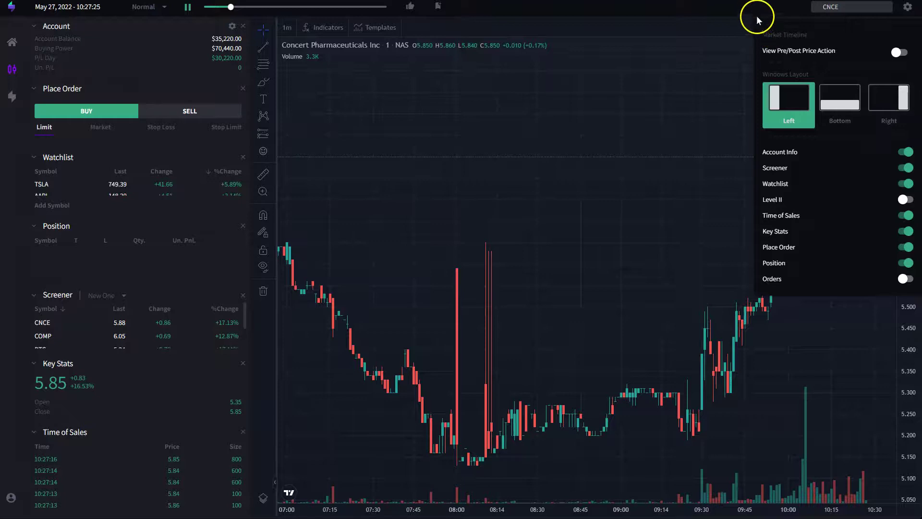
{"action": "scroll", "coordinate": [165, 328], "scroll_direction": "down", "scroll_amount": 1}
{"action": "scroll", "coordinate": [164, 328], "scroll_direction": "up", "scroll_amount": 1}
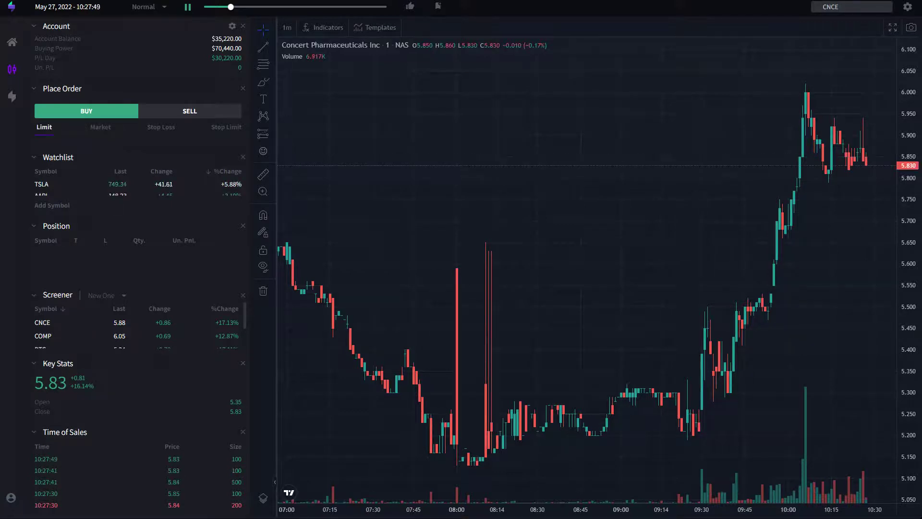
Turn the Bottom layout back on and move Key Stats into the left column
{"action": "left_click", "coordinate": [909, 9]}
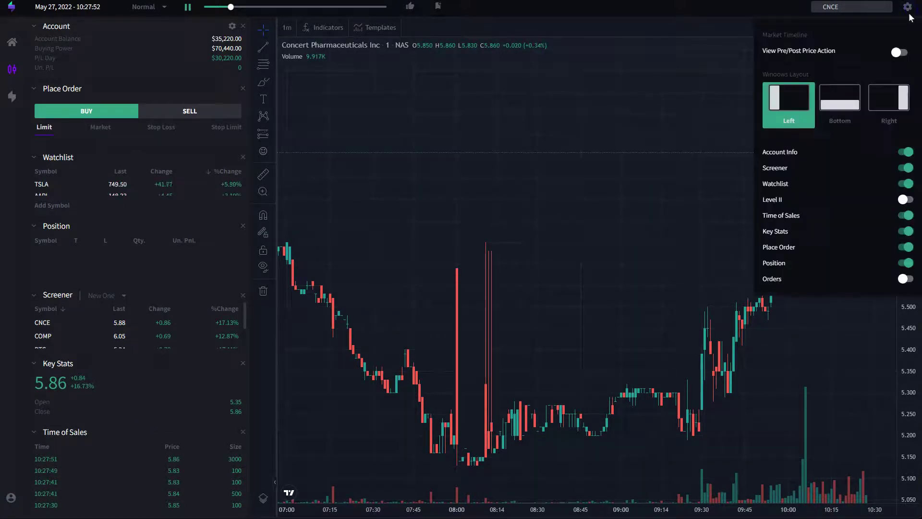
{"action": "left_click", "coordinate": [834, 102]}
{"action": "left_click_drag", "start_coordinate": [634, 370], "coordinate": [181, 67]}
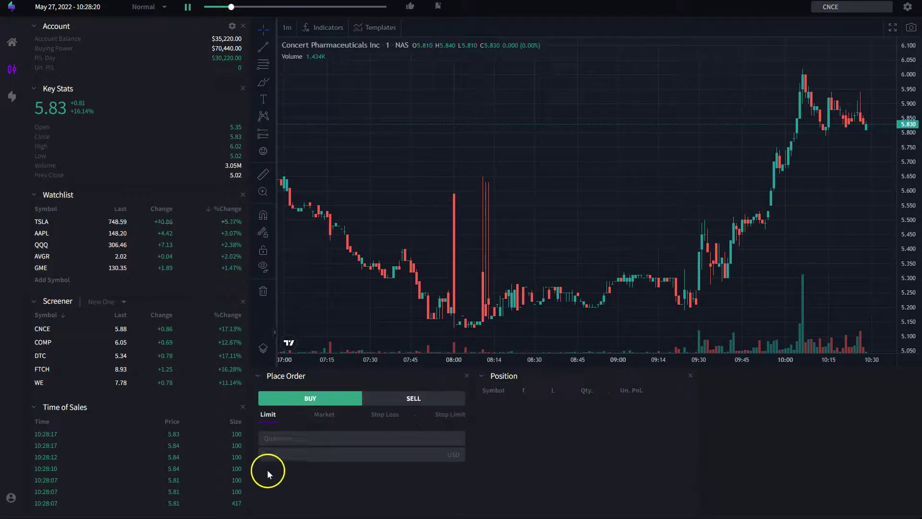
Switch on the Level II and Orders panels in workspace settings
{"action": "left_click", "coordinate": [907, 11]}
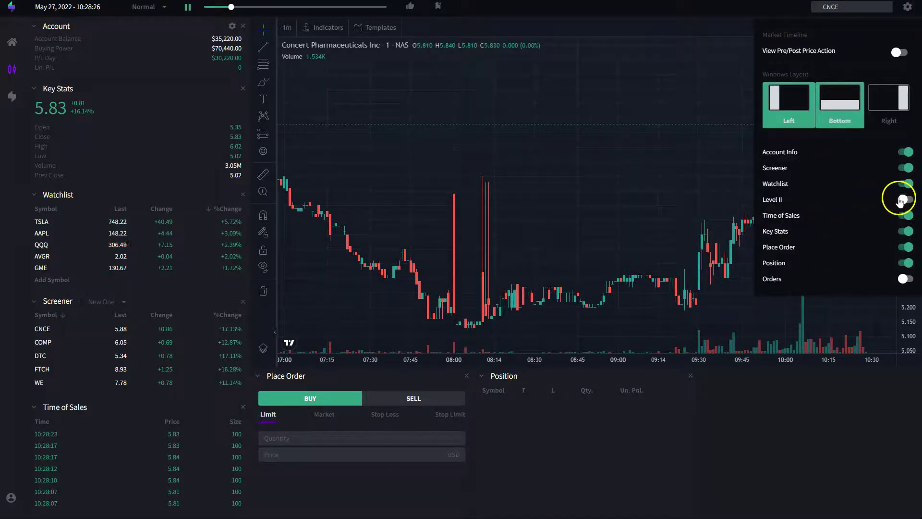
{"action": "left_click", "coordinate": [906, 200]}
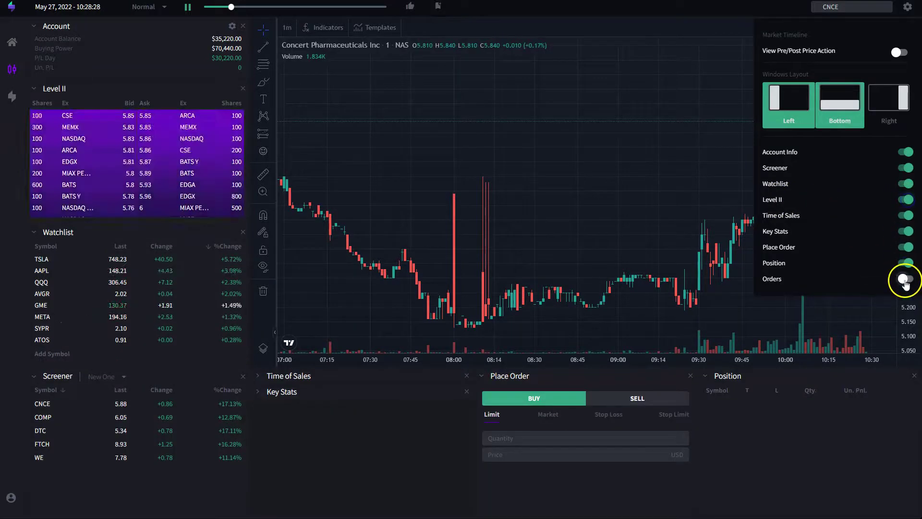
{"action": "left_click", "coordinate": [906, 279]}
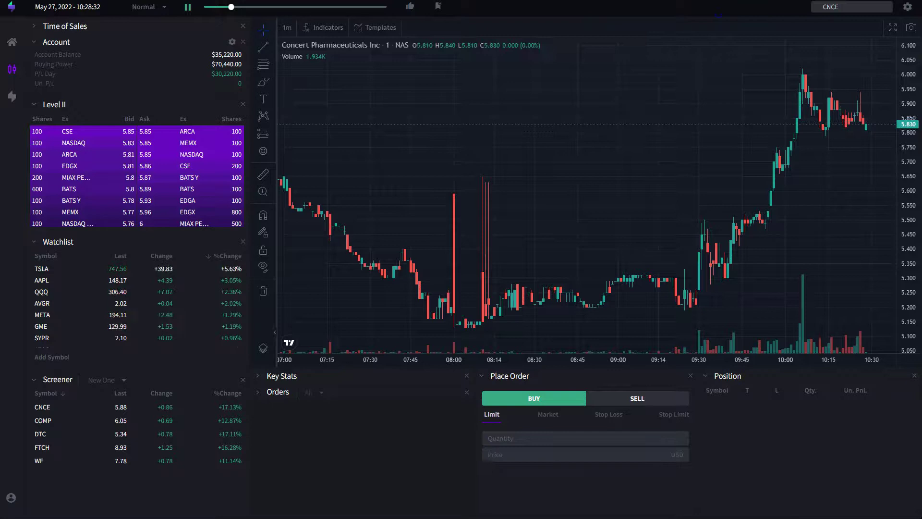
Arrange Place Order, Position, Orders and Level II under the chart; Account, Key Stats, Time of Sales left
{"action": "left_click_drag", "start_coordinate": [152, 104], "coordinate": [810, 376]}
{"action": "left_click_drag", "start_coordinate": [584, 376], "coordinate": [366, 383]}
{"action": "left_click_drag", "start_coordinate": [288, 488], "coordinate": [55, 109]}
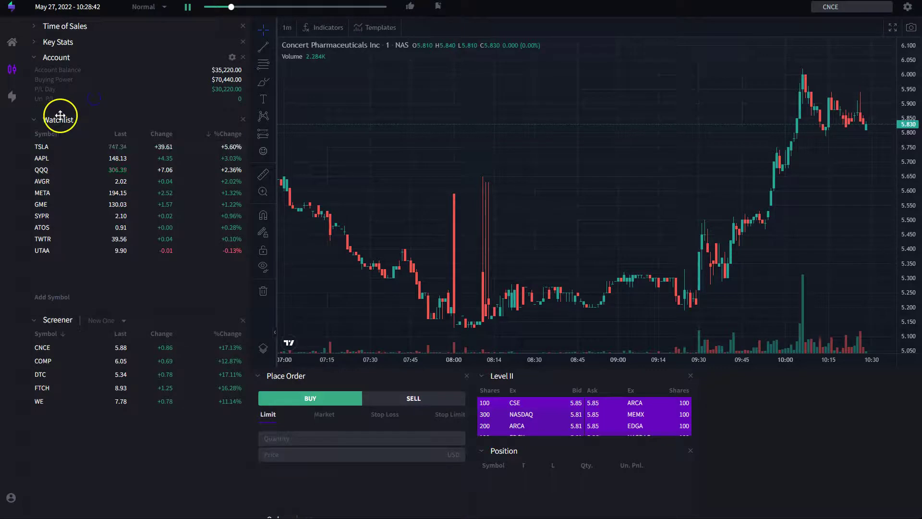
{"action": "left_click_drag", "start_coordinate": [594, 445], "coordinate": [583, 376]}
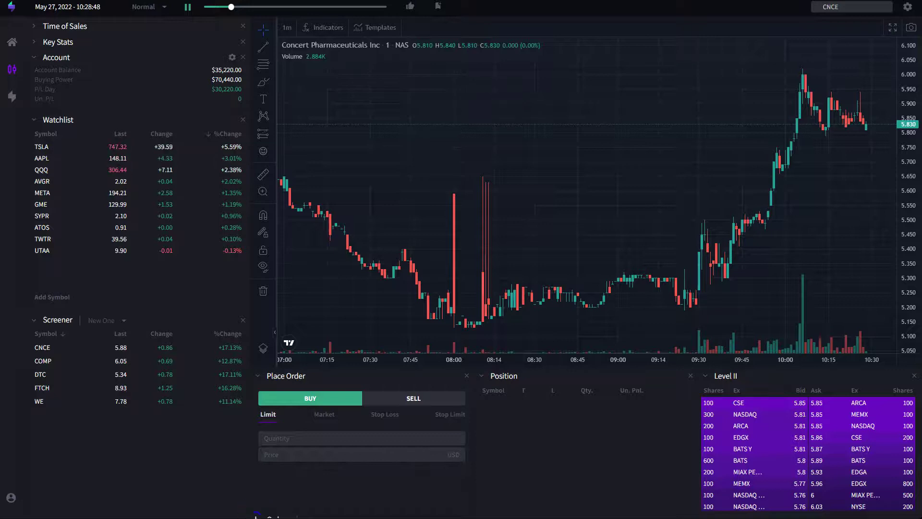
{"action": "left_click", "coordinate": [257, 515]}
{"action": "left_click_drag", "start_coordinate": [366, 449], "coordinate": [593, 506]}
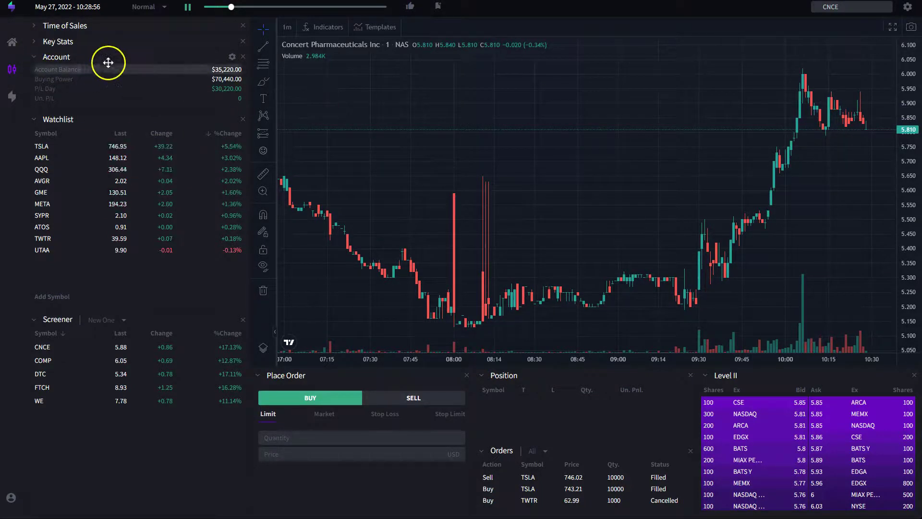
{"action": "left_click", "coordinate": [32, 42]}
{"action": "left_click", "coordinate": [32, 26]}
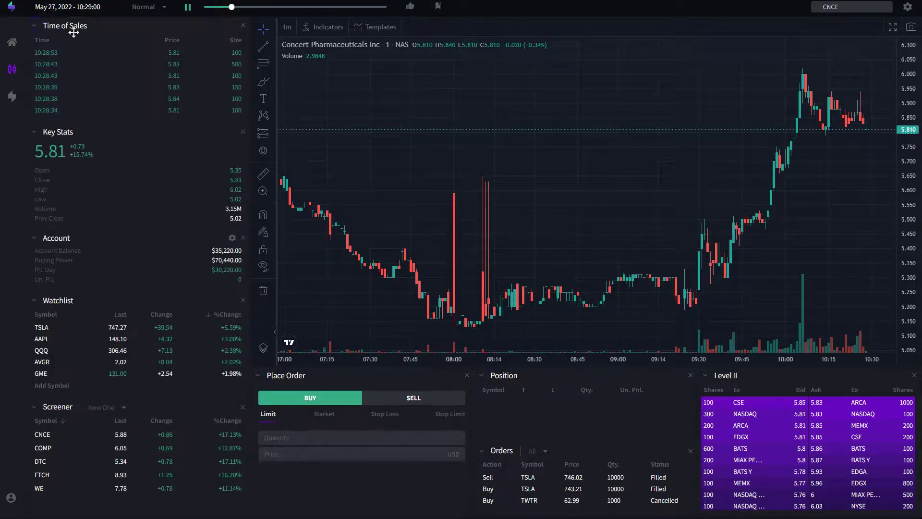
{"action": "left_click_drag", "start_coordinate": [152, 243], "coordinate": [139, 21]}
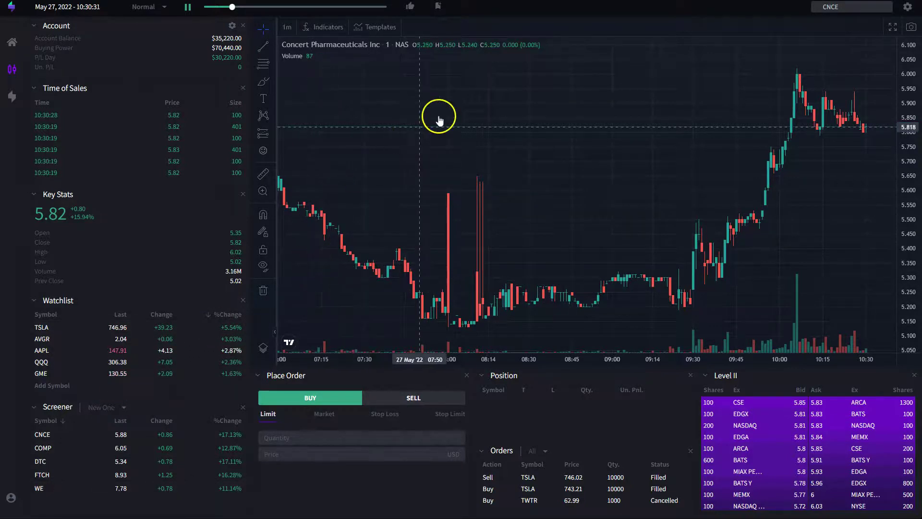
Try switching on pre/post price action in the workspace settings, then close the settings
{"action": "left_click", "coordinate": [911, 10]}
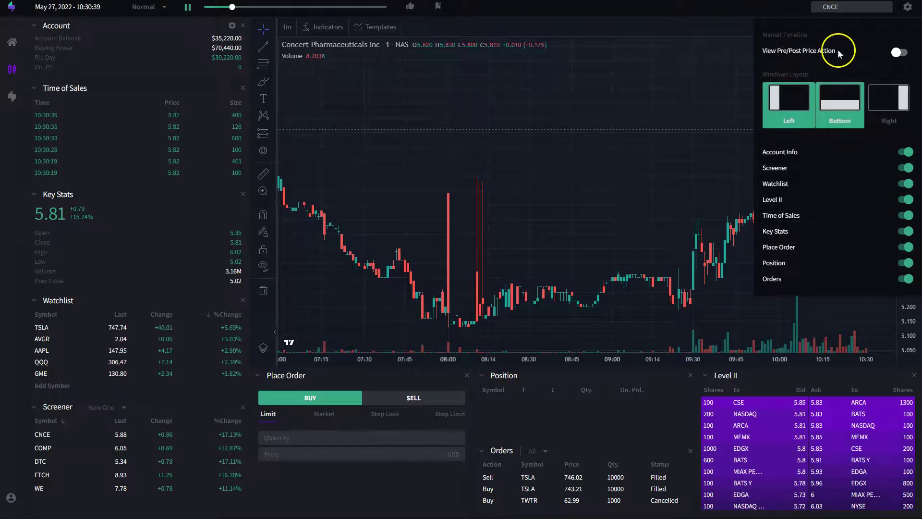
{"action": "left_click", "coordinate": [902, 53]}
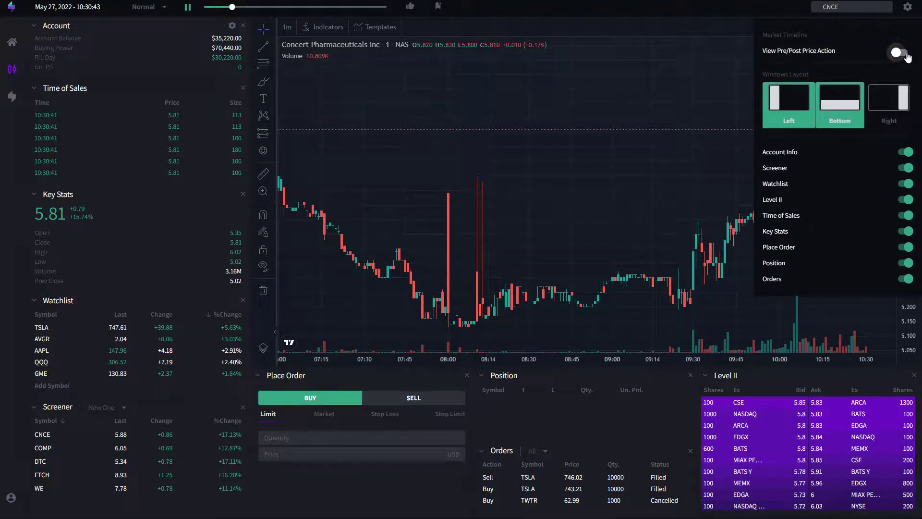
{"action": "left_click", "coordinate": [636, 16]}
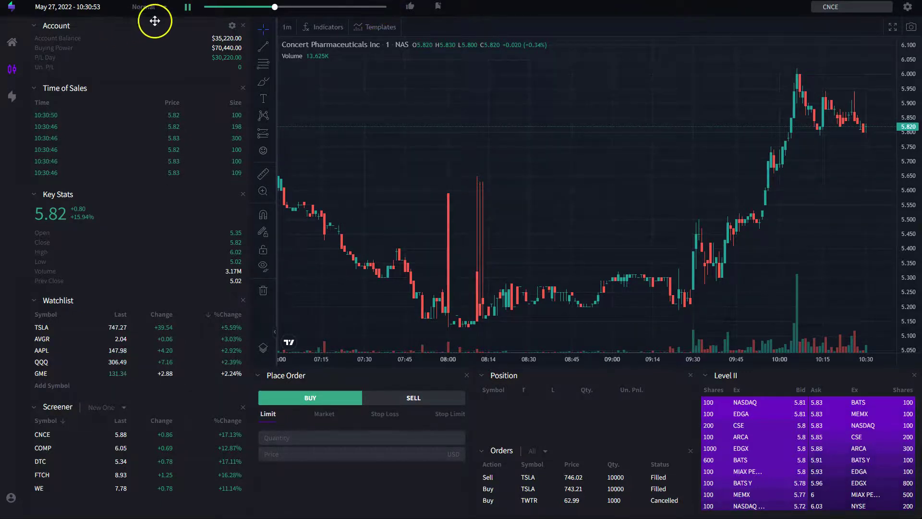
Rewind the replay to 04:52 pre-market and switch on View Pre/Post Price Action
{"action": "left_click", "coordinate": [208, 6]}
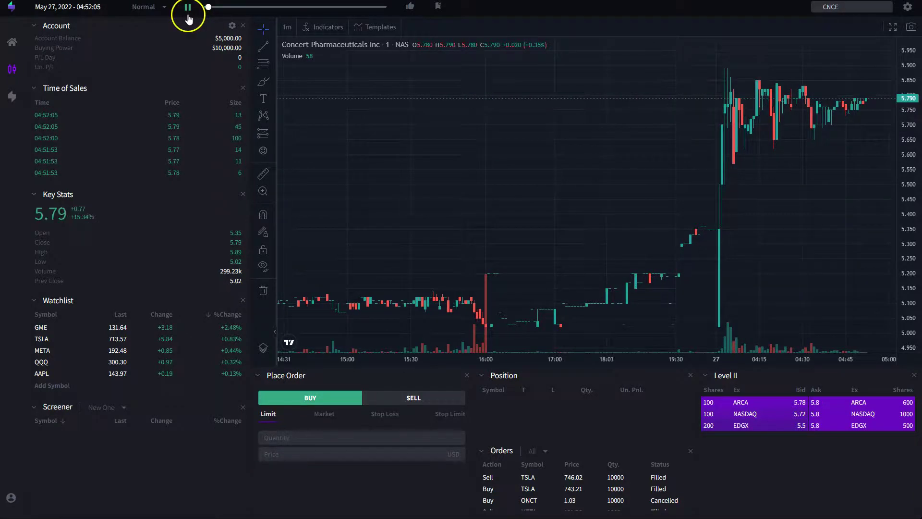
{"action": "left_click", "coordinate": [906, 12]}
{"action": "left_click", "coordinate": [894, 49]}
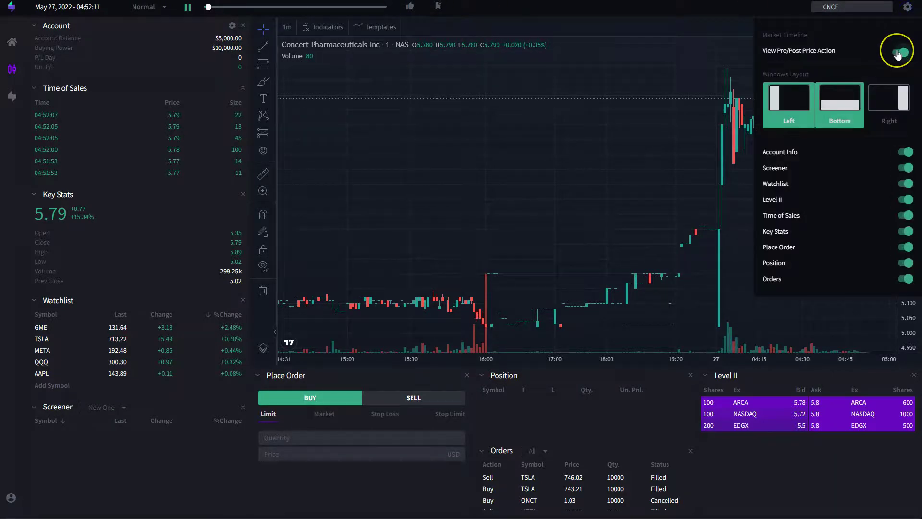